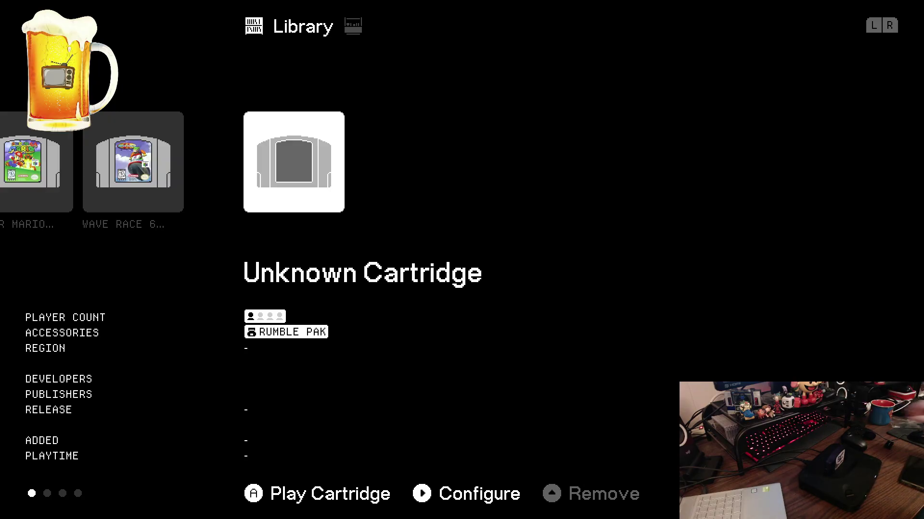
# Step: Open the Unknown Cartridge's Configure screen, with Virtual Expansion Pak and De-Blur on and Region Auto
pyautogui.press('Return')
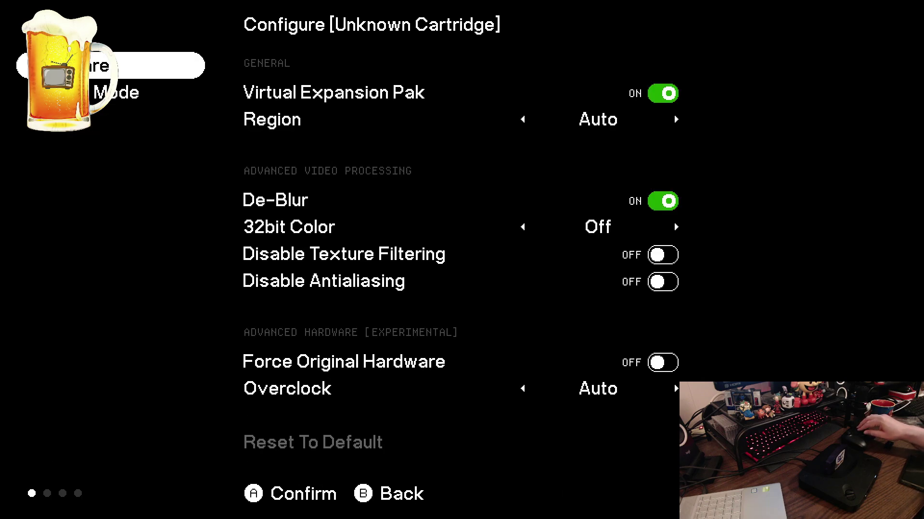
# Step: Back out of the Configure menu to the Unknown Cartridge library entry
pyautogui.press('Escape')
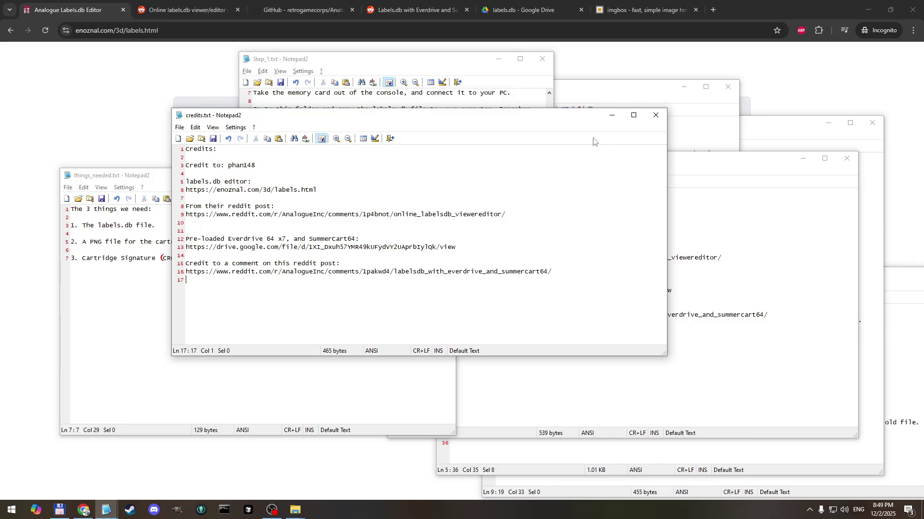
# Step: Highlight the credited user's name and the Google Drive link on line 13 in the notes
pyautogui.moveTo(256, 165); pyautogui.dragTo(228, 166)
pyautogui.click(244, 171)
pyautogui.moveTo(463, 249); pyautogui.dragTo(182, 250)
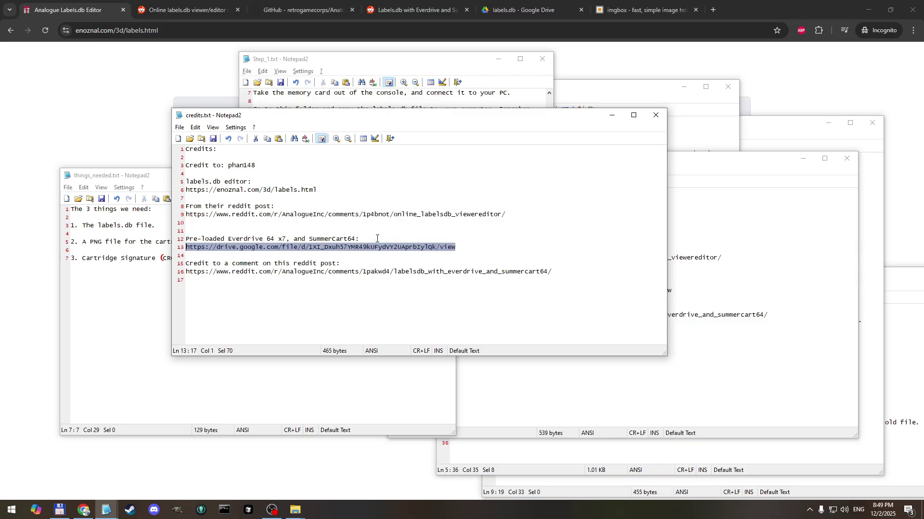
pyautogui.click(483, 250)
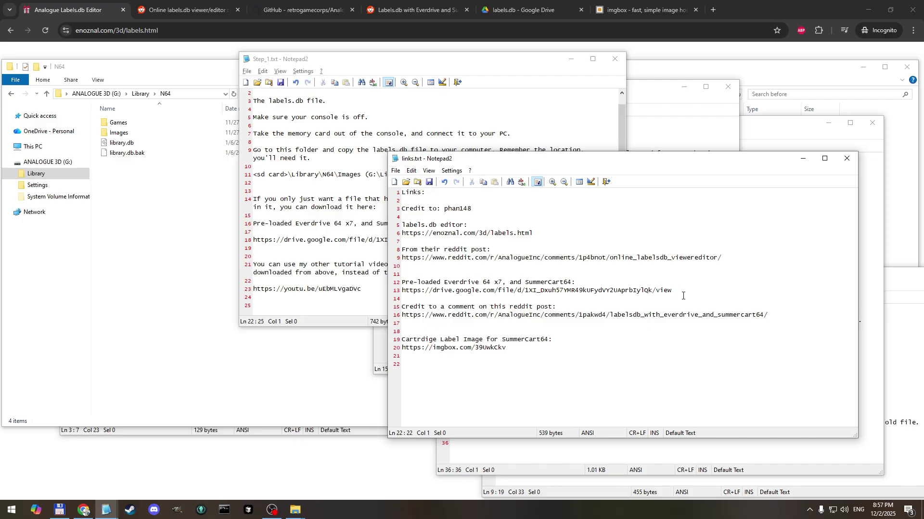
pyautogui.moveTo(680, 292); pyautogui.dragTo(398, 292)
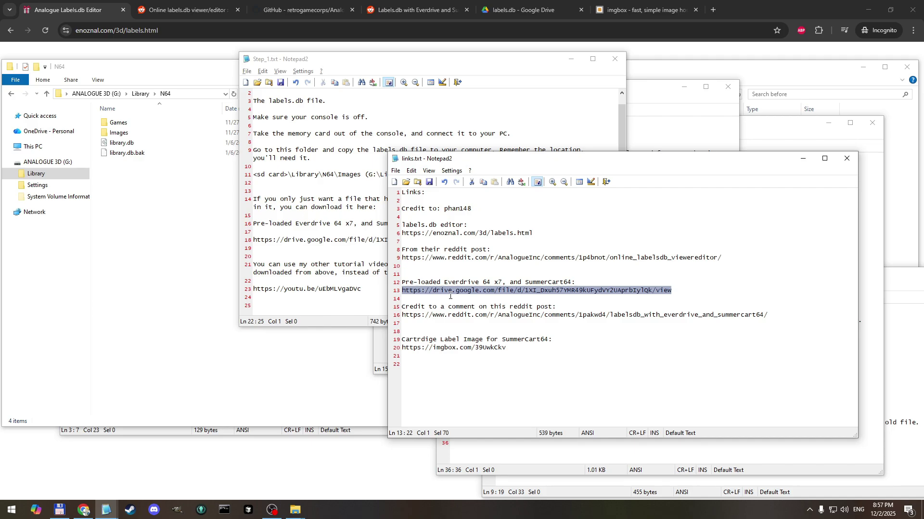
pyautogui.click(642, 306)
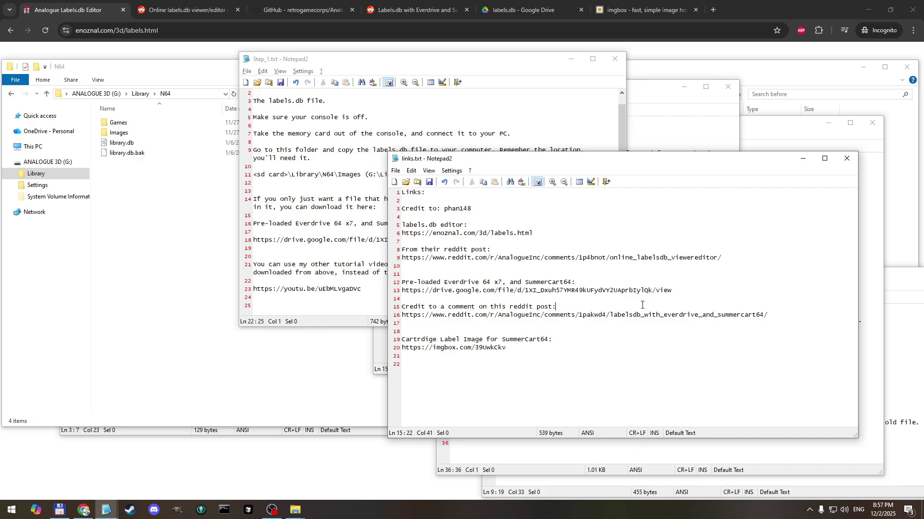
pyautogui.moveTo(678, 293); pyautogui.dragTo(397, 292)
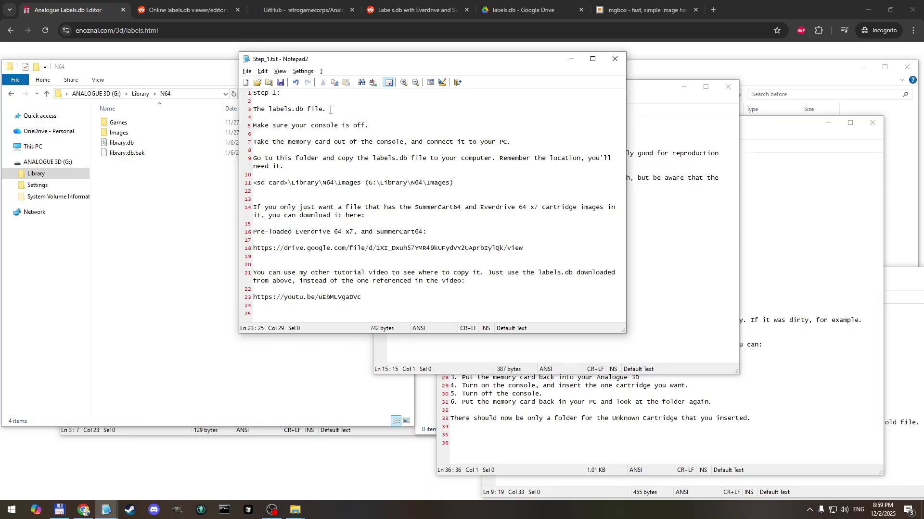
pyautogui.moveTo(324, 109); pyautogui.dragTo(245, 110)
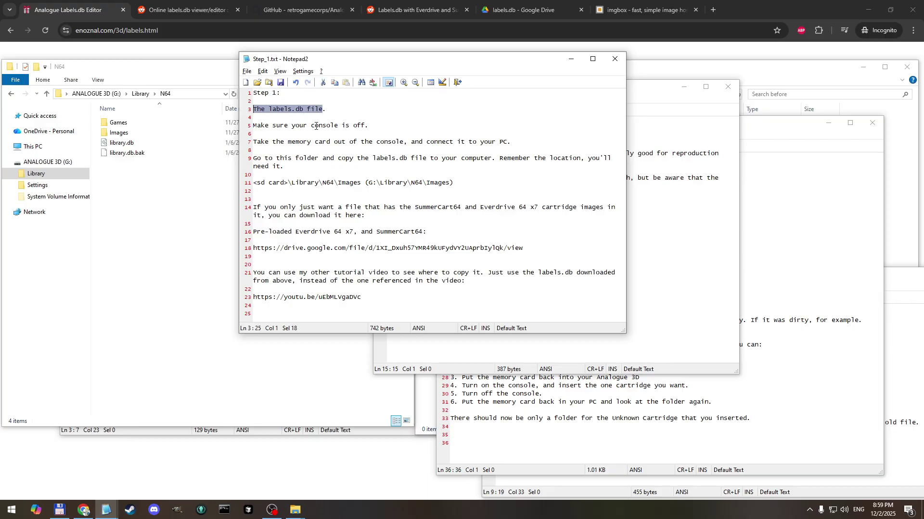
pyautogui.moveTo(327, 109); pyautogui.dragTo(250, 112)
pyautogui.moveTo(369, 299); pyautogui.dragTo(255, 300)
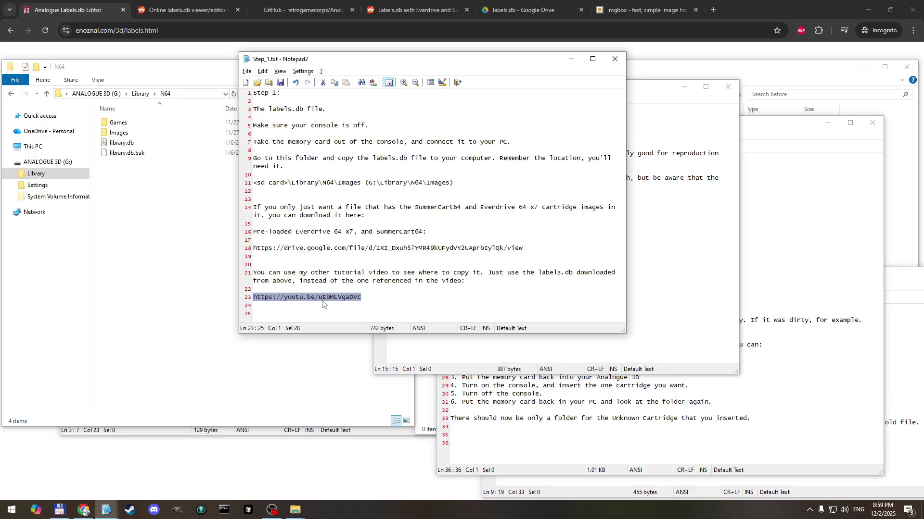
pyautogui.moveTo(523, 248); pyautogui.dragTo(253, 249)
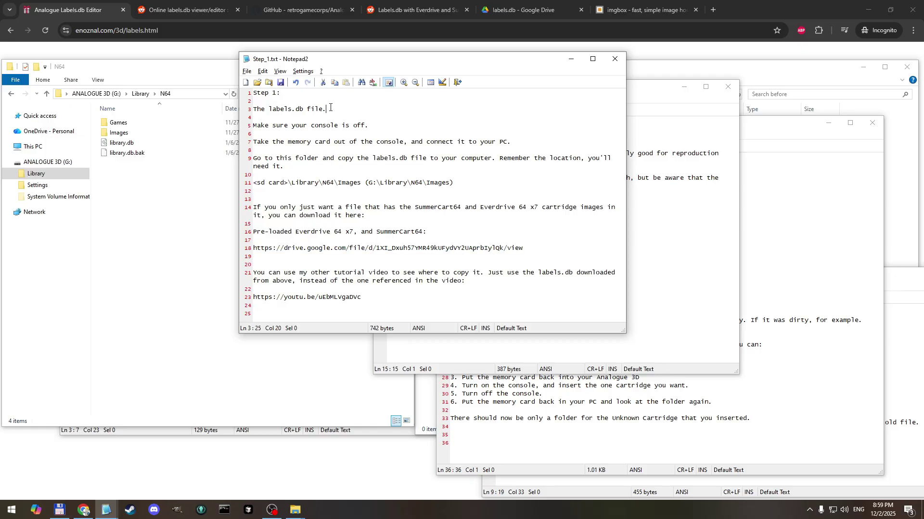
pyautogui.hotkey('shift', 'Home')
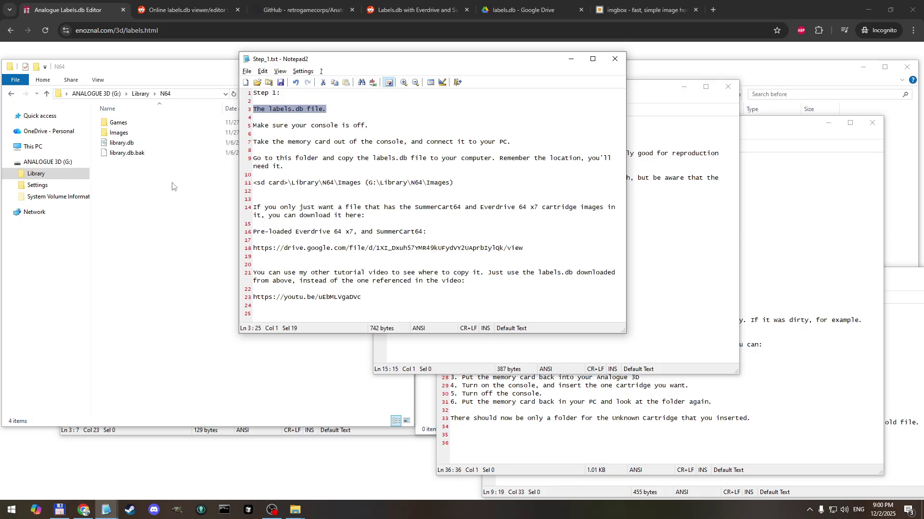
# Step: Browse the memory card to the Library\N64\Images folder holding labels.db
pyautogui.click(96, 93)
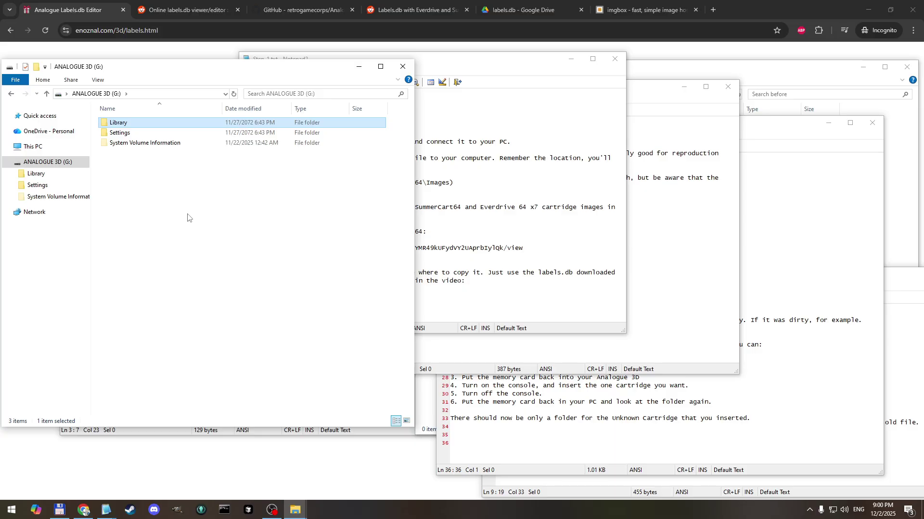
pyautogui.doubleClick(123, 124)
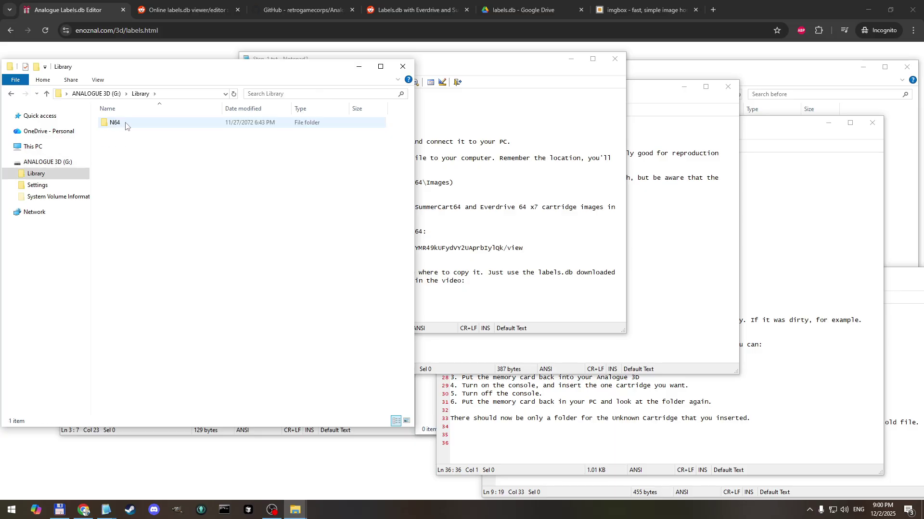
pyautogui.doubleClick(125, 125)
pyautogui.doubleClick(160, 131)
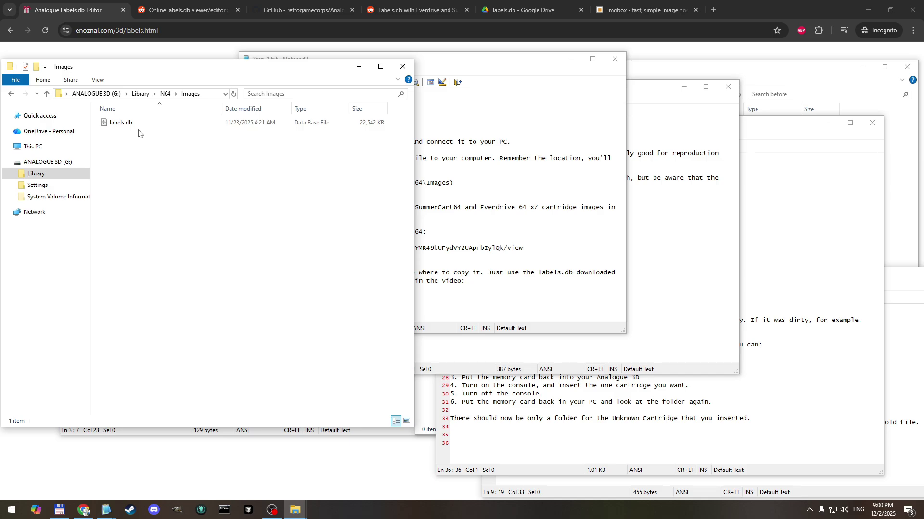
# Step: Copy labels.db from the Images folder into the desktop working 'before' folder
pyautogui.moveTo(300, 507)
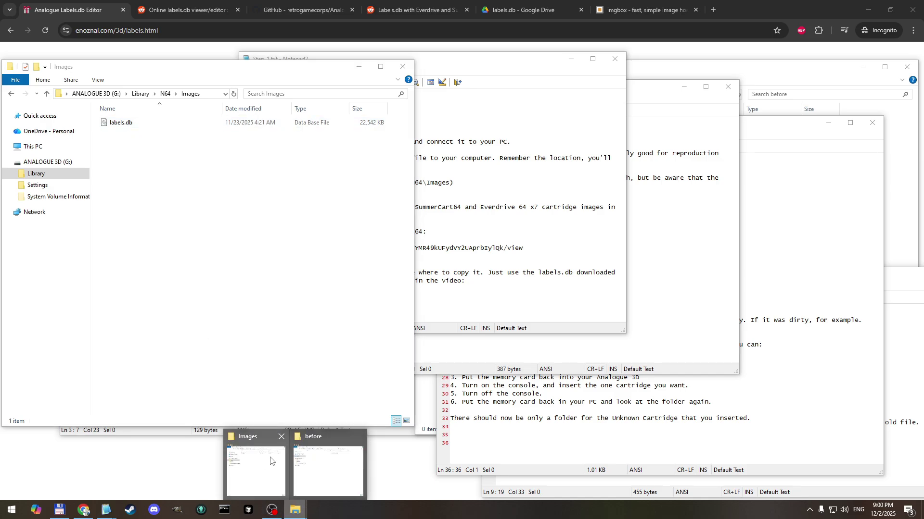
pyautogui.click(308, 460)
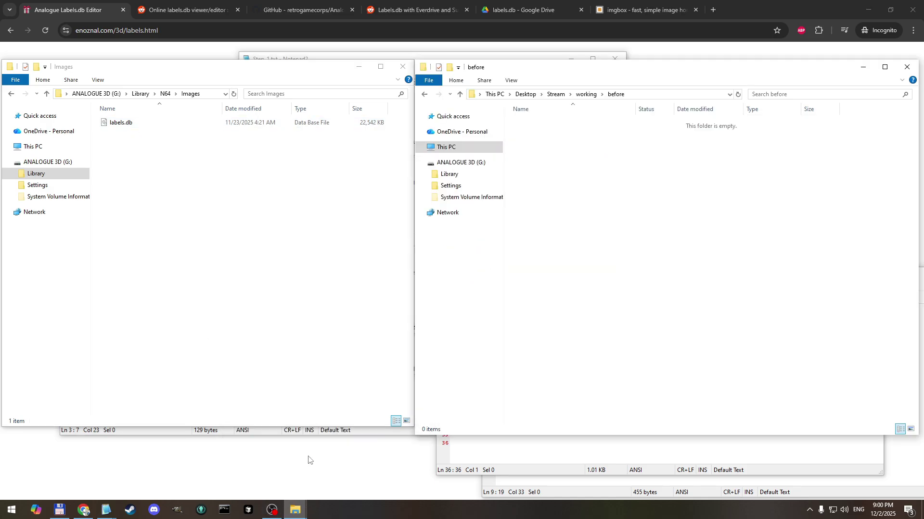
pyautogui.click(135, 124)
pyautogui.rightClick(135, 124)
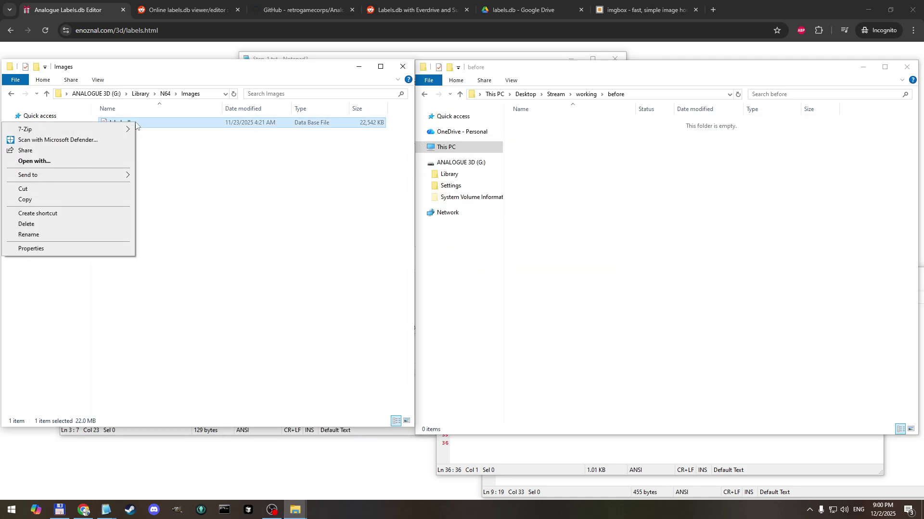
pyautogui.click(58, 201)
pyautogui.click(641, 175)
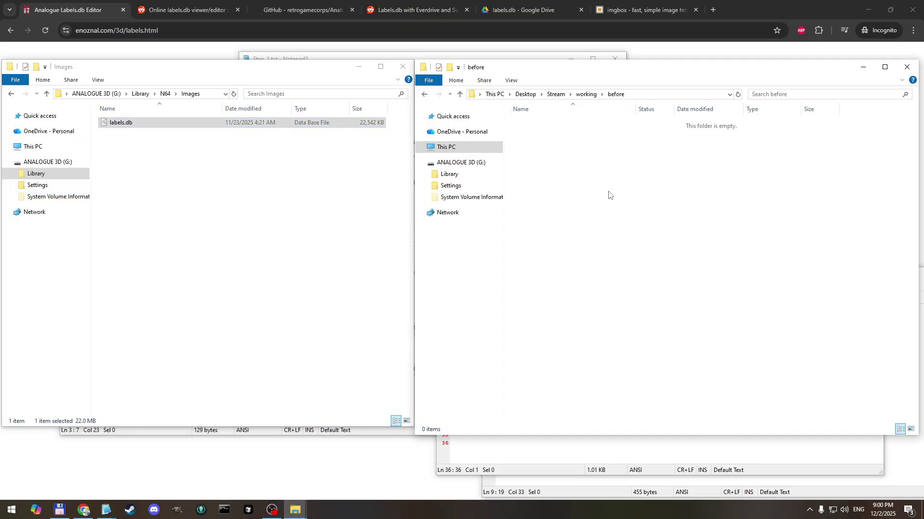
pyautogui.rightClick(608, 193)
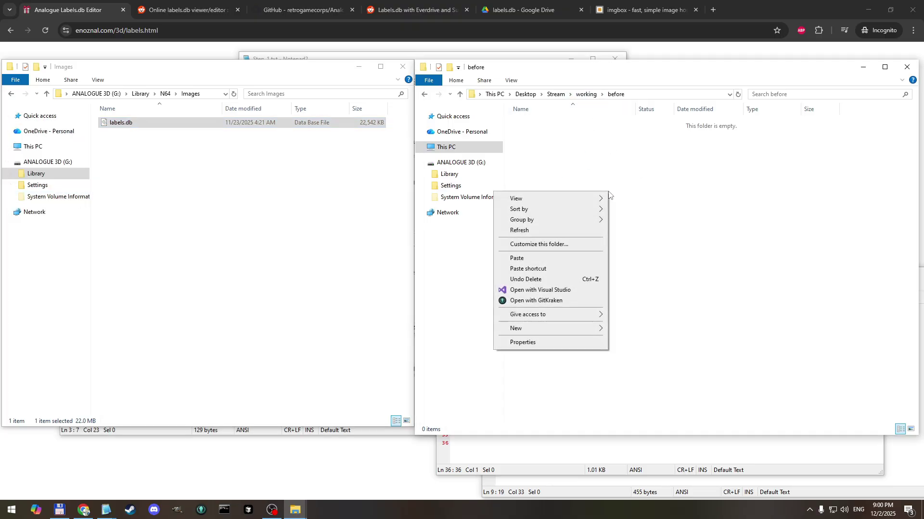
pyautogui.click(526, 259)
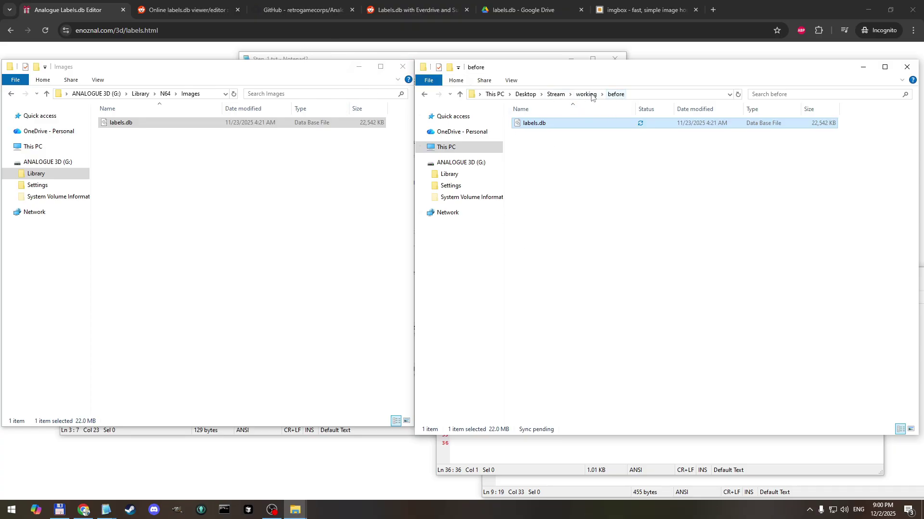
pyautogui.click(321, 60)
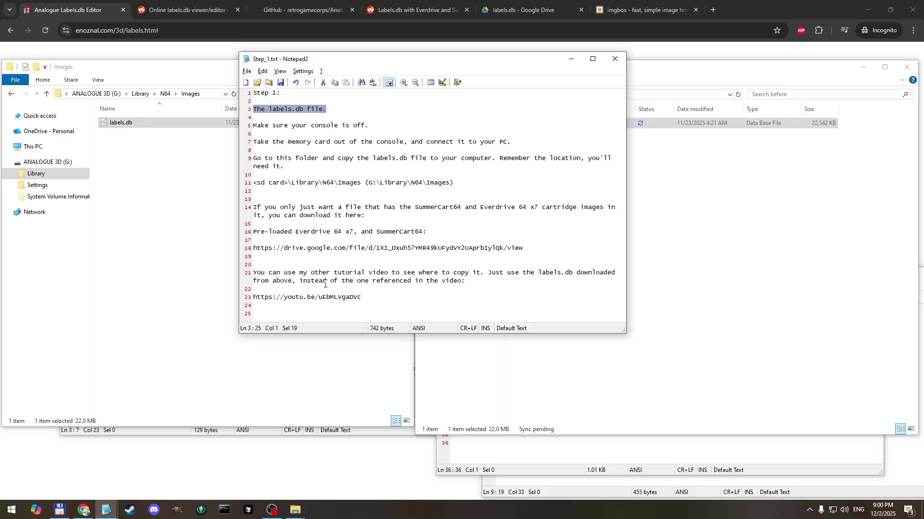
# Step: Highlight the 74x86 PNG size note, the resizing paragraphs and the imgbox link in Step_2.txt
pyautogui.click(341, 256)
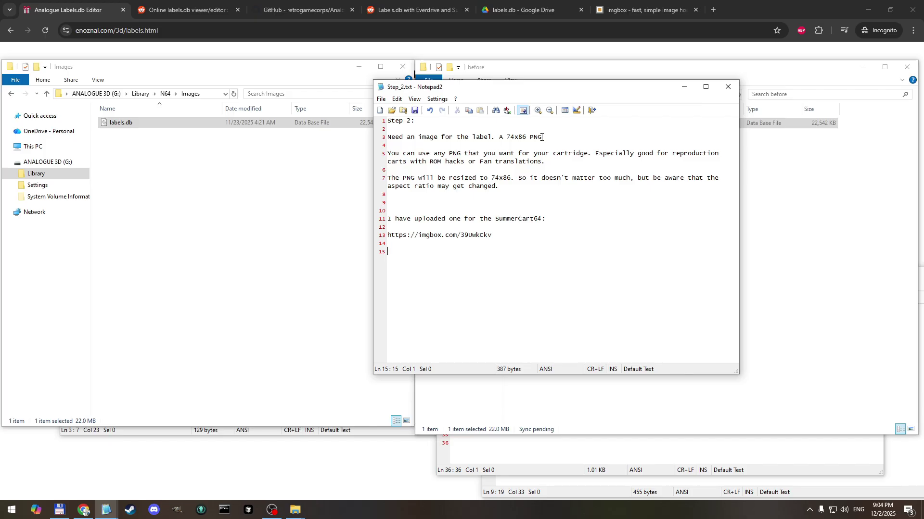
pyautogui.moveTo(542, 137)
pyautogui.mouseDown()
pyautogui.moveTo(496, 138)
pyautogui.moveTo(529, 145)
pyautogui.mouseUp()
pyautogui.click(511, 143)
pyautogui.moveTo(505, 191); pyautogui.dragTo(384, 156)
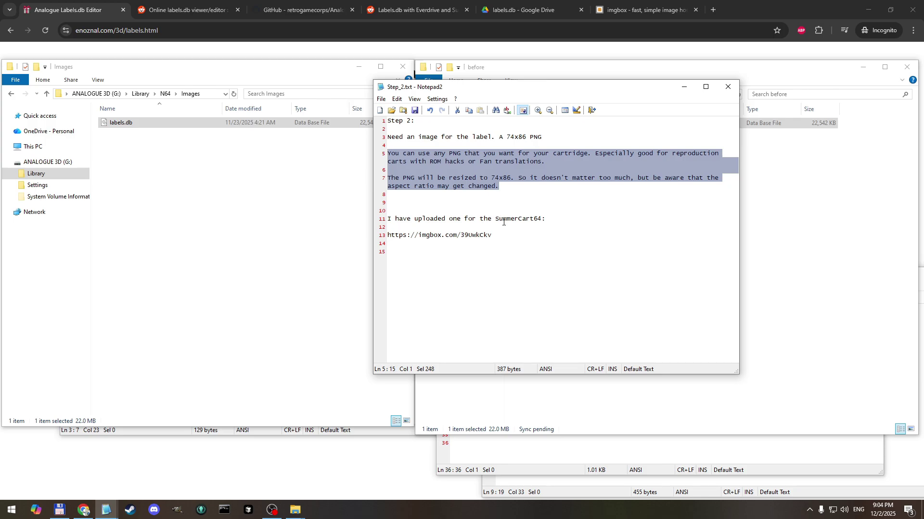
pyautogui.moveTo(493, 236); pyautogui.dragTo(369, 237)
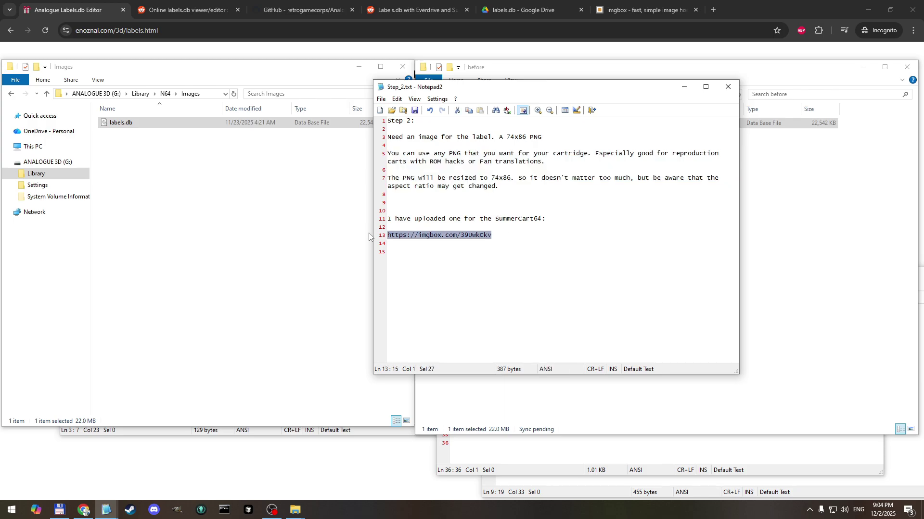
# Step: Save the imgbox SummerCart64 label image as 39UwkCkv_o.png in the working folder
pyautogui.click(657, 15)
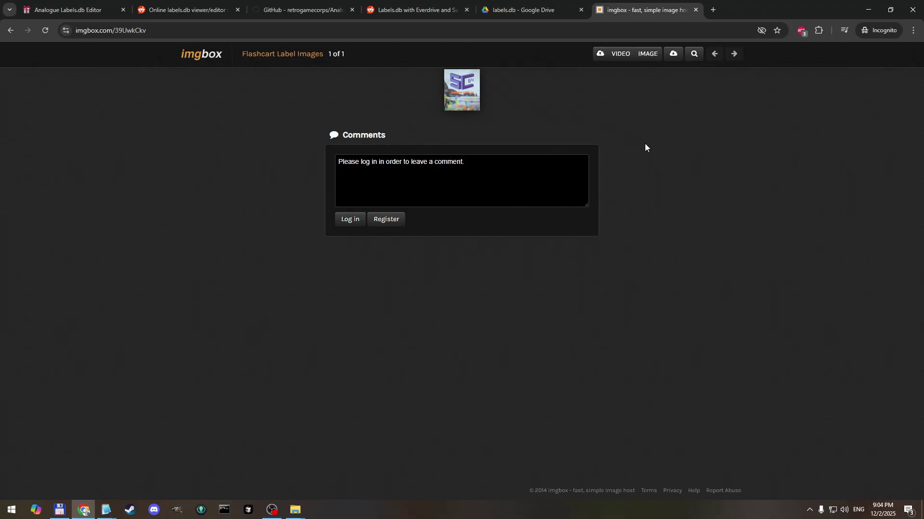
pyautogui.rightClick(470, 92)
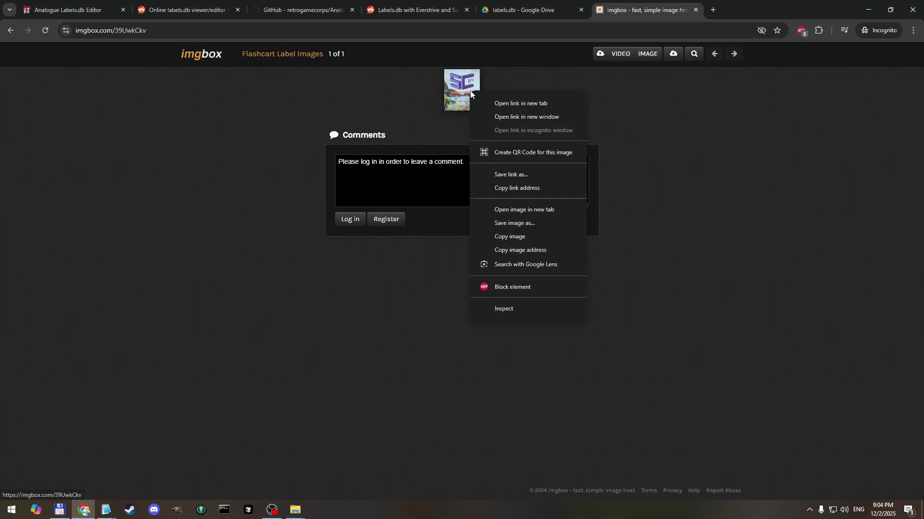
pyautogui.click(550, 223)
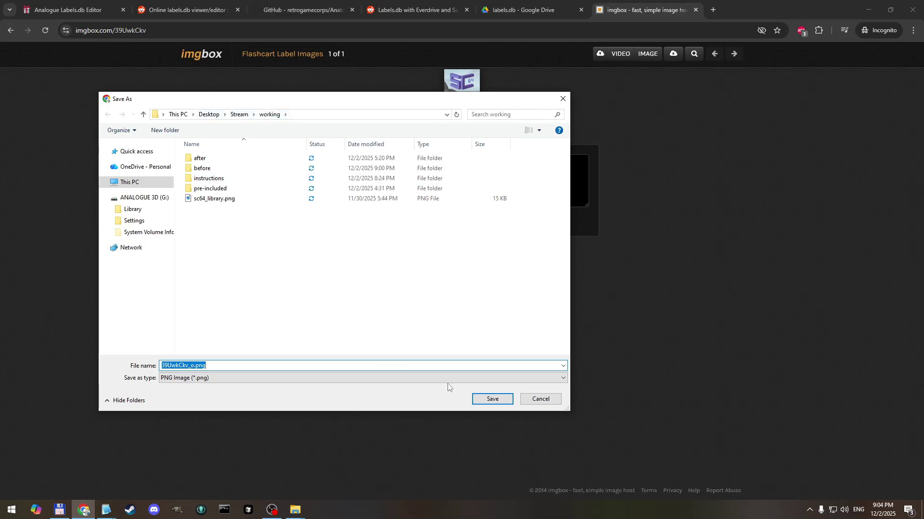
pyautogui.click(490, 400)
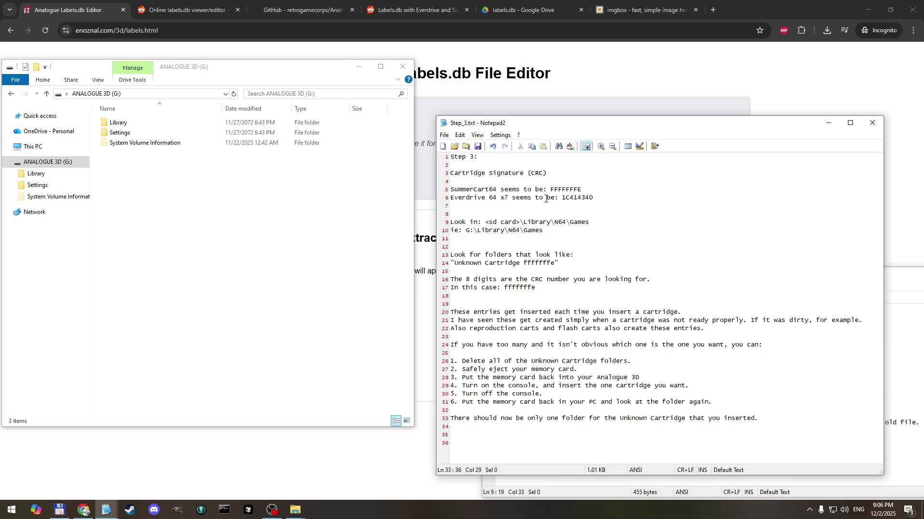
pyautogui.moveTo(551, 174); pyautogui.dragTo(449, 173)
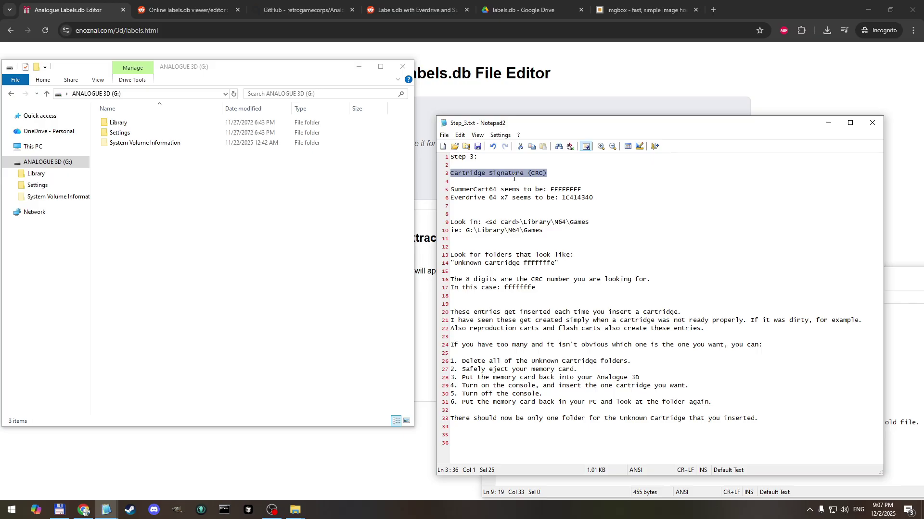
pyautogui.click(501, 198)
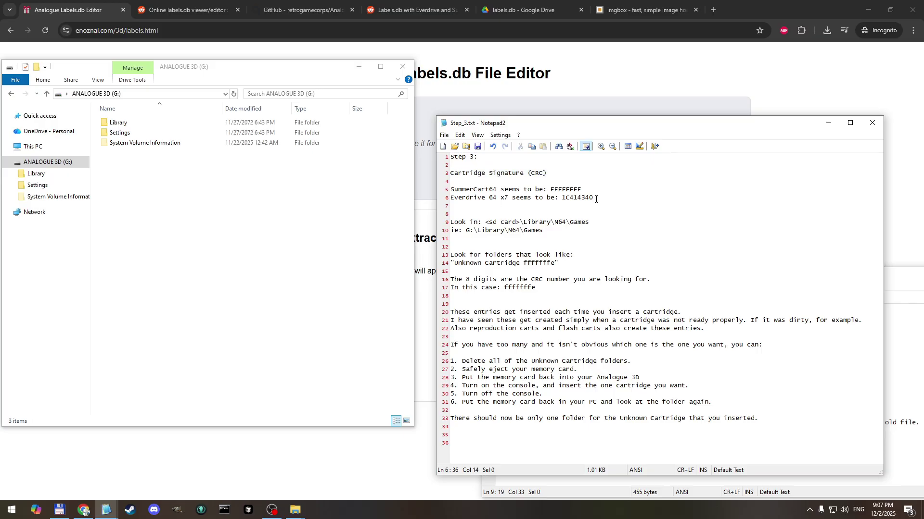
pyautogui.moveTo(595, 199); pyautogui.dragTo(452, 189)
pyautogui.click(511, 189)
pyautogui.moveTo(551, 189); pyautogui.dragTo(582, 188)
pyautogui.moveTo(510, 197); pyautogui.dragTo(450, 197)
pyautogui.click(562, 198)
pyautogui.moveTo(562, 197)
pyautogui.mouseDown()
pyautogui.moveTo(597, 197)
pyautogui.moveTo(560, 198)
pyautogui.mouseUp()
pyautogui.press('Down')
pyautogui.click(597, 197)
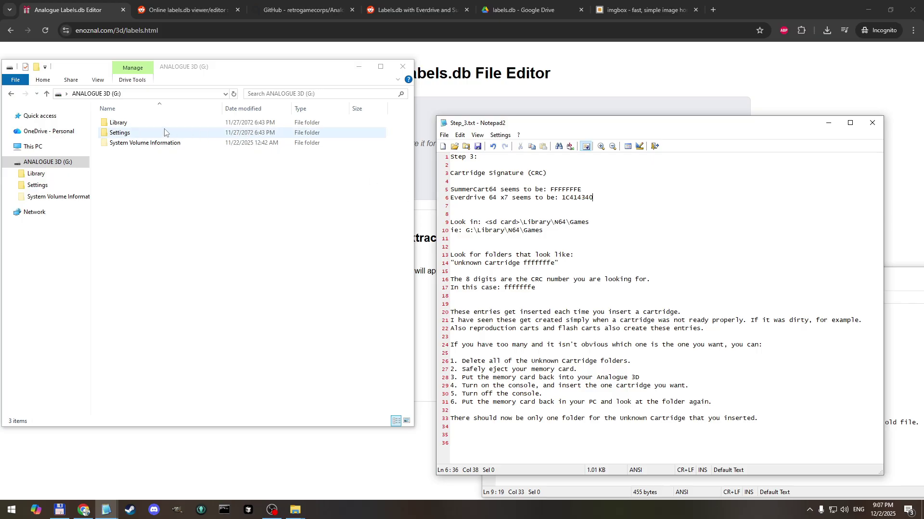
# Step: Open Library, N64, then Games on the G: drive to list the 29 game folders
pyautogui.doubleClick(148, 124)
pyautogui.doubleClick(145, 124)
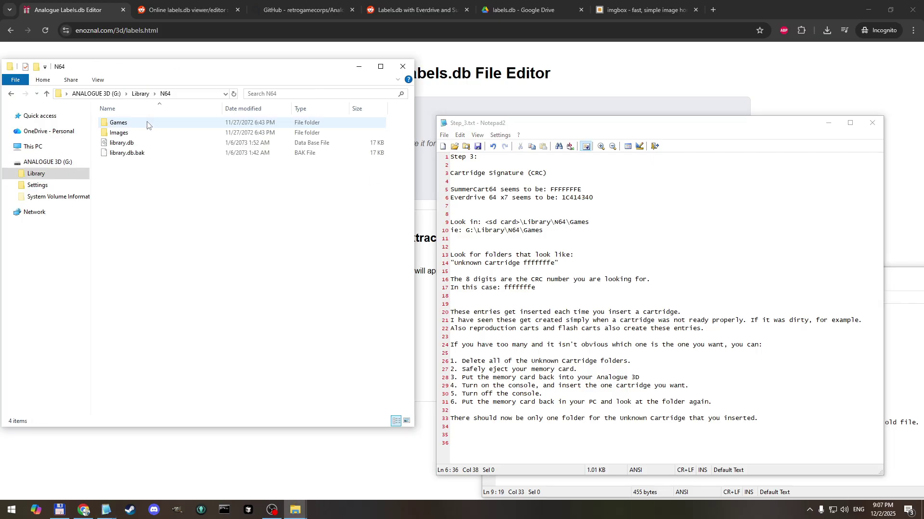
pyautogui.doubleClick(153, 124)
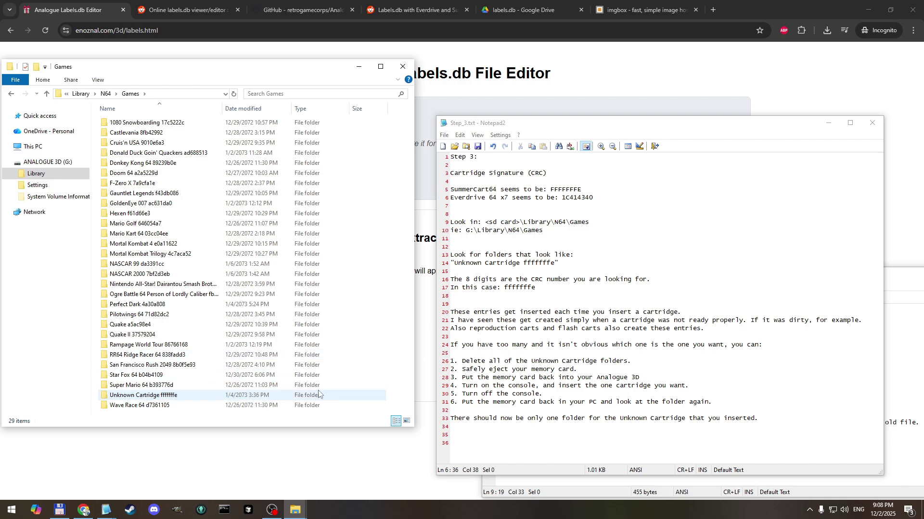
# Step: Select the Unknown Cartridge folder and highlight the card-swap steps and SummerCart64 signature value
pyautogui.click(169, 399)
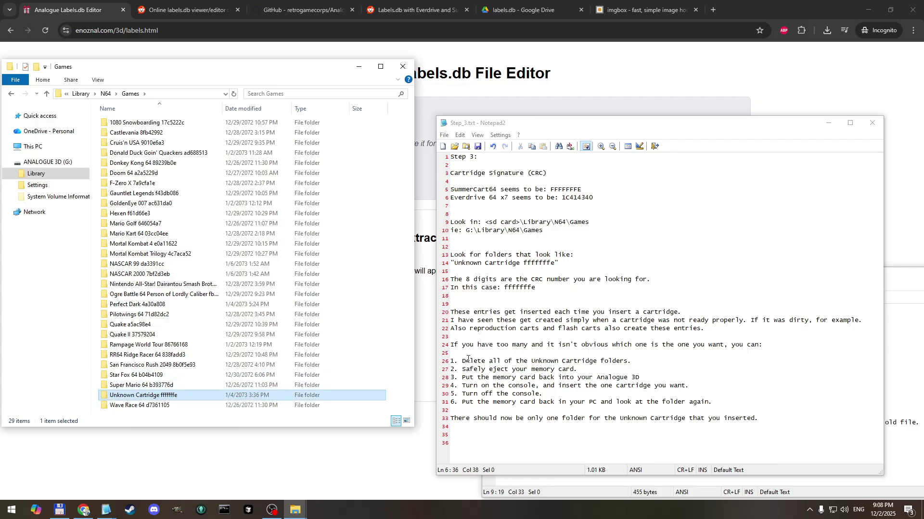
pyautogui.moveTo(579, 371); pyautogui.dragTo(484, 372)
pyautogui.click(494, 385)
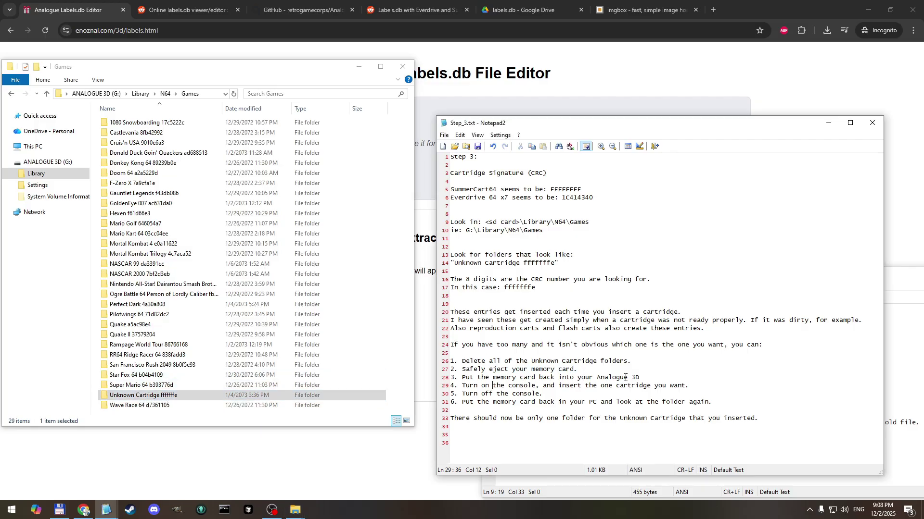
pyautogui.moveTo(646, 378); pyautogui.dragTo(605, 382)
pyautogui.click(531, 387)
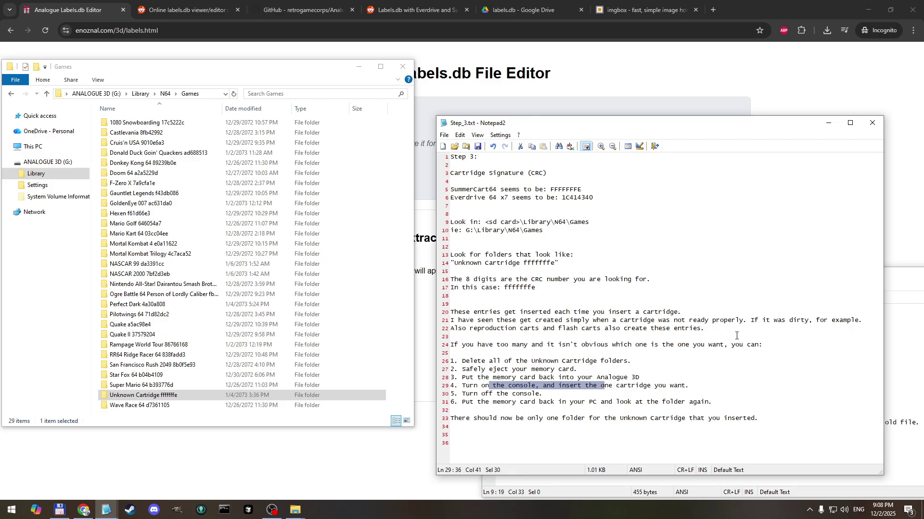
pyautogui.moveTo(553, 393); pyautogui.dragTo(495, 395)
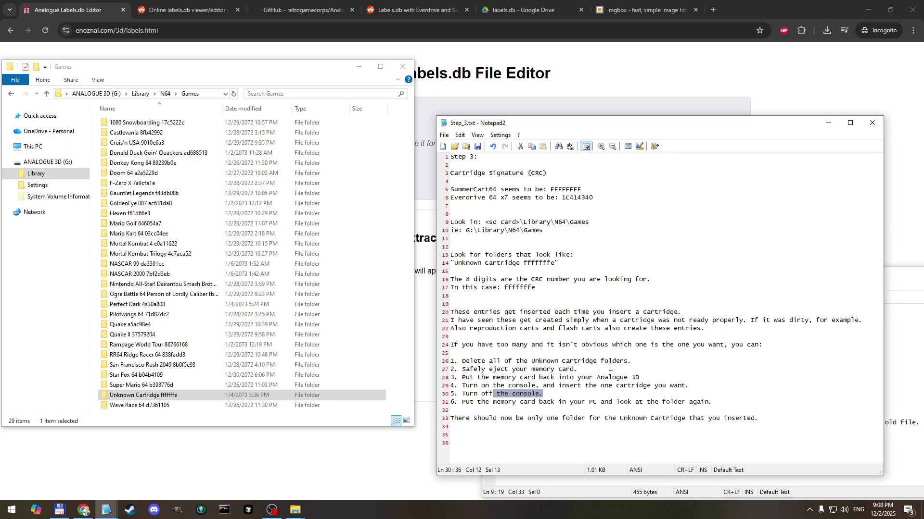
pyautogui.click(187, 395)
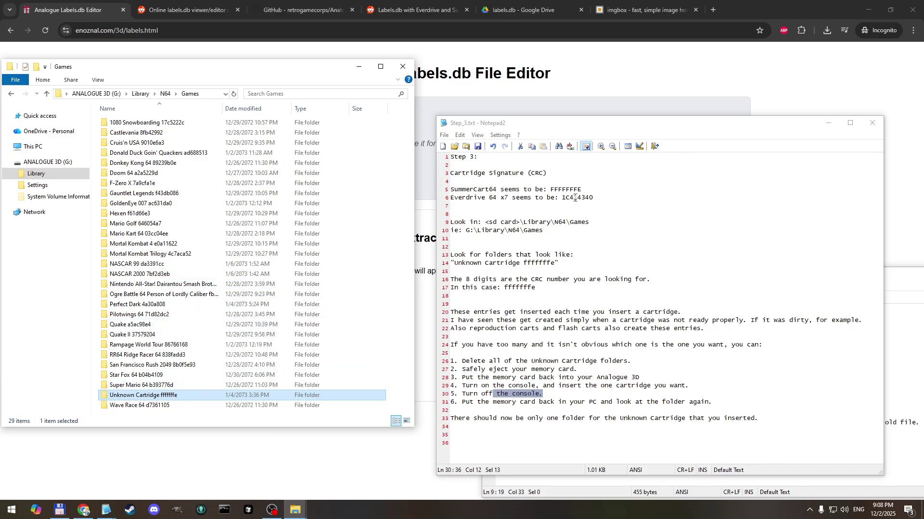
pyautogui.moveTo(551, 189); pyautogui.dragTo(579, 187)
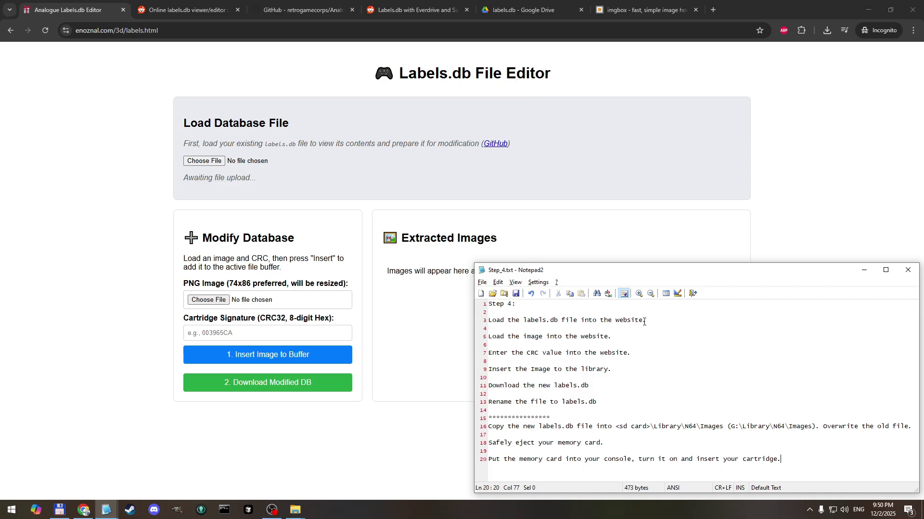
# Step: Highlight the Step_4 lines on loading the image, entering the CRC, inserting, downloading and renaming
pyautogui.moveTo(617, 337); pyautogui.dragTo(511, 336)
pyautogui.click(619, 367)
pyautogui.moveTo(633, 354); pyautogui.dragTo(507, 354)
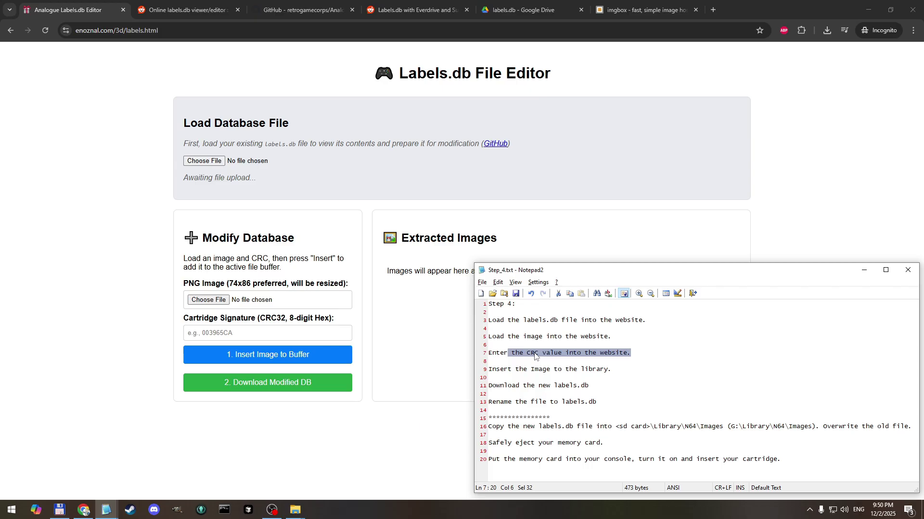
pyautogui.click(612, 369)
pyautogui.moveTo(610, 370); pyautogui.dragTo(496, 370)
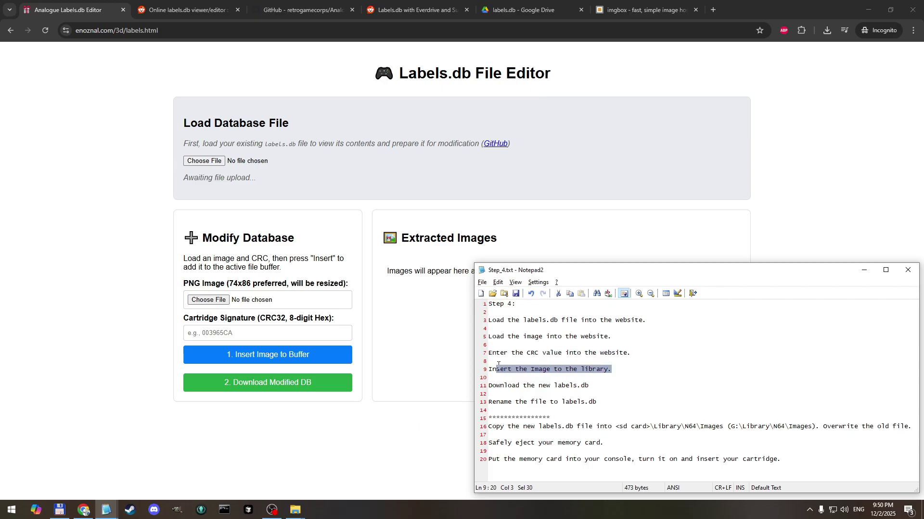
pyautogui.click(525, 396)
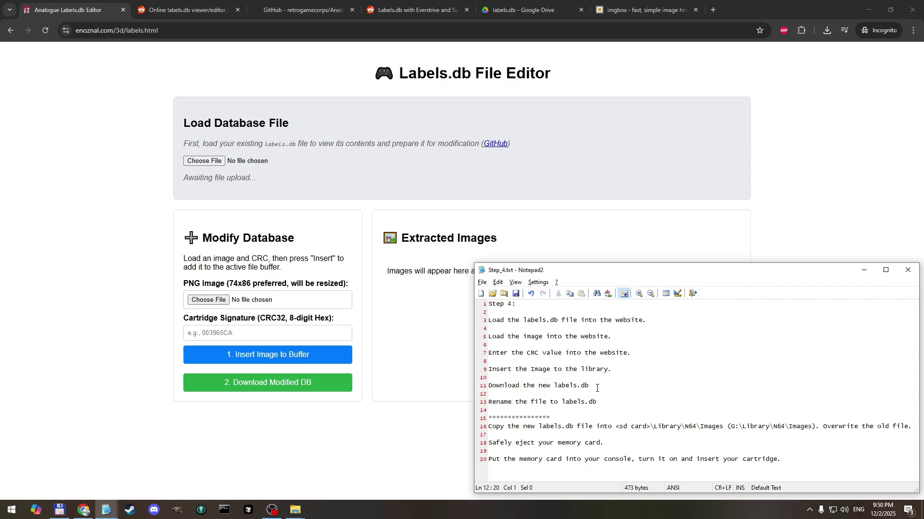
pyautogui.moveTo(597, 388); pyautogui.dragTo(515, 391)
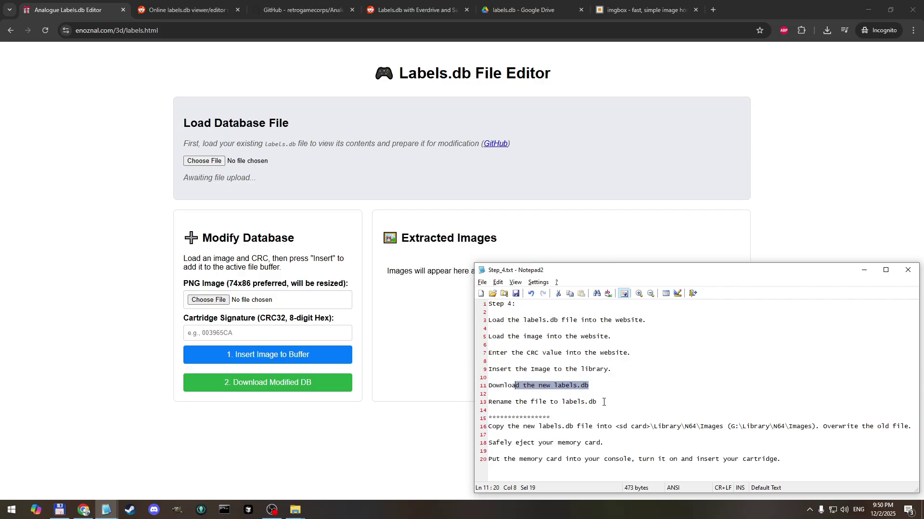
pyautogui.moveTo(604, 402); pyautogui.dragTo(511, 386)
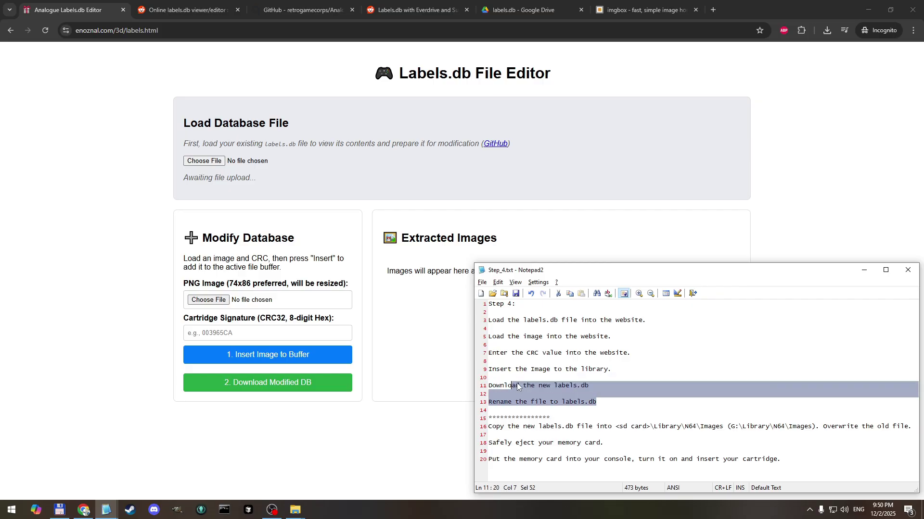
pyautogui.click(625, 404)
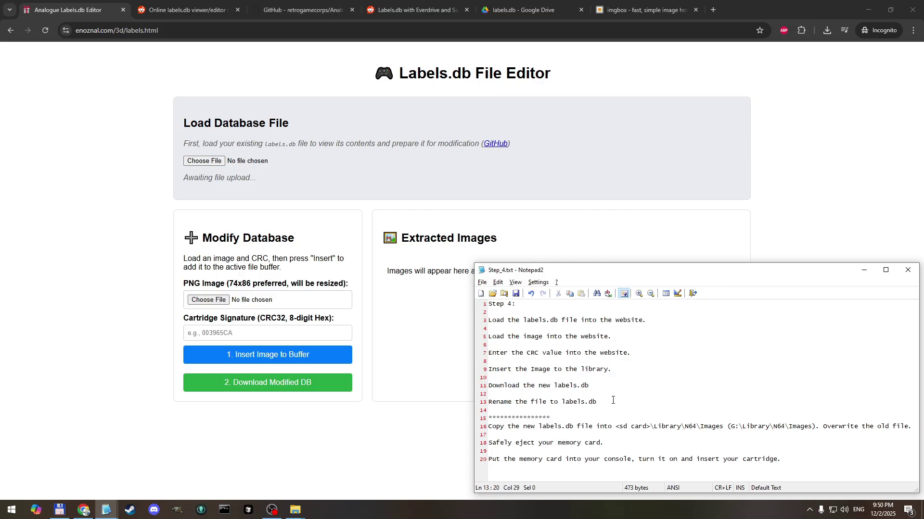
# Step: Load labels.db from the 'before' folder into the Labels.db File Editor
pyautogui.click(112, 193)
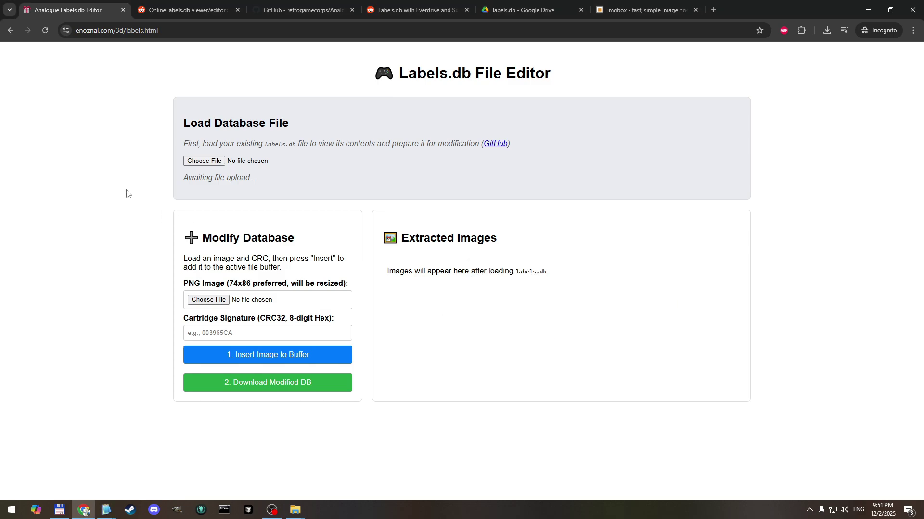
pyautogui.click(215, 163)
pyautogui.moveTo(237, 102); pyautogui.dragTo(474, 148)
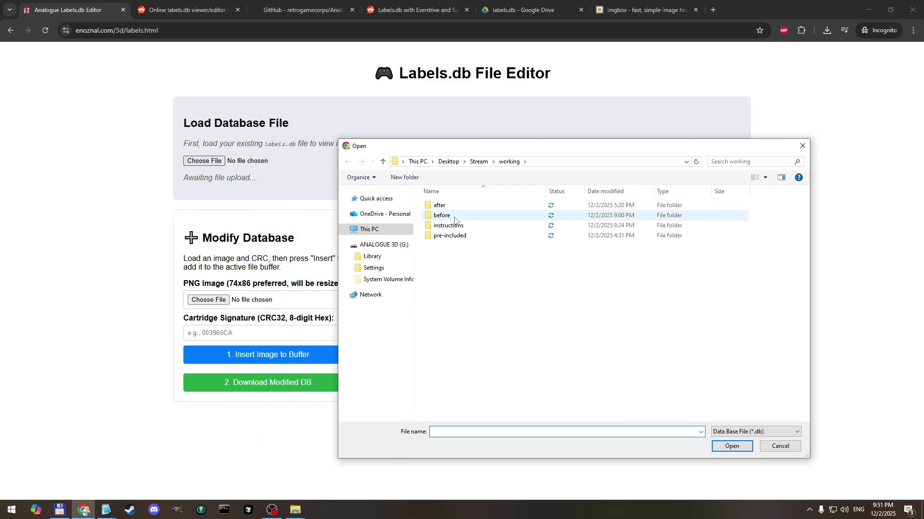
pyautogui.doubleClick(486, 216)
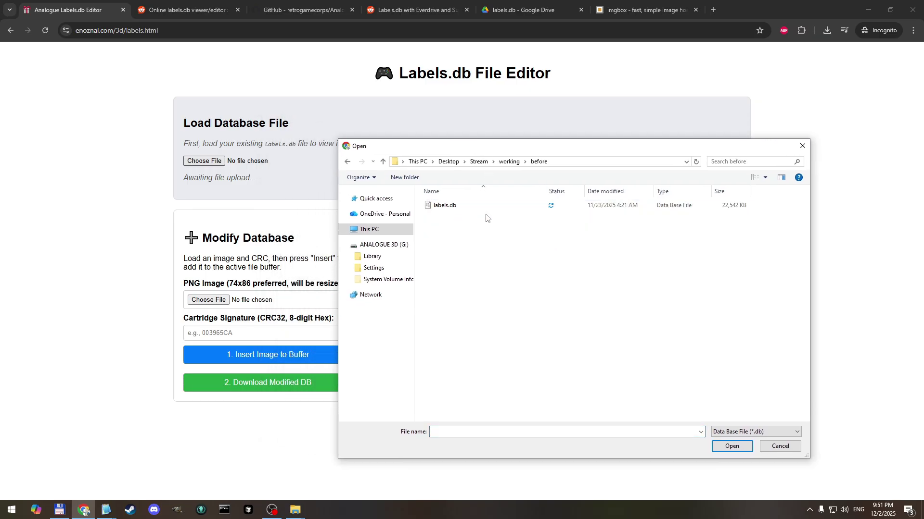
pyautogui.click(454, 210)
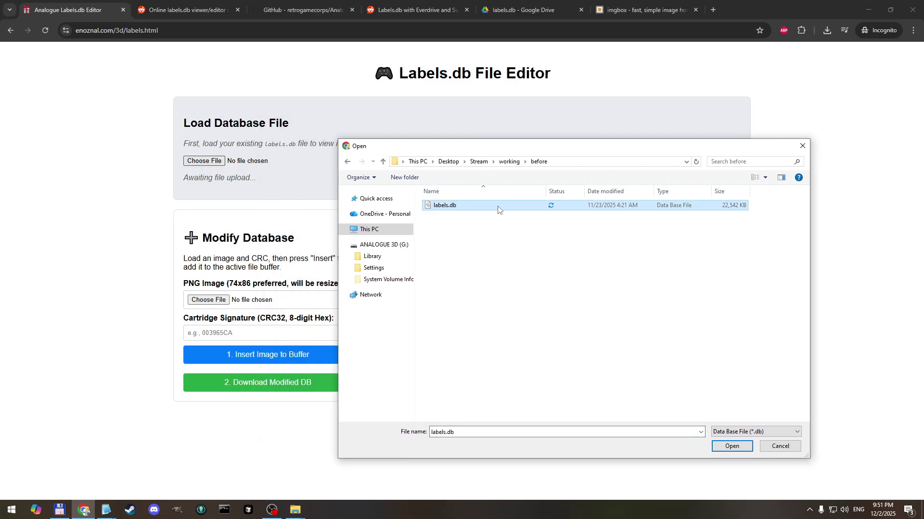
pyautogui.click(732, 446)
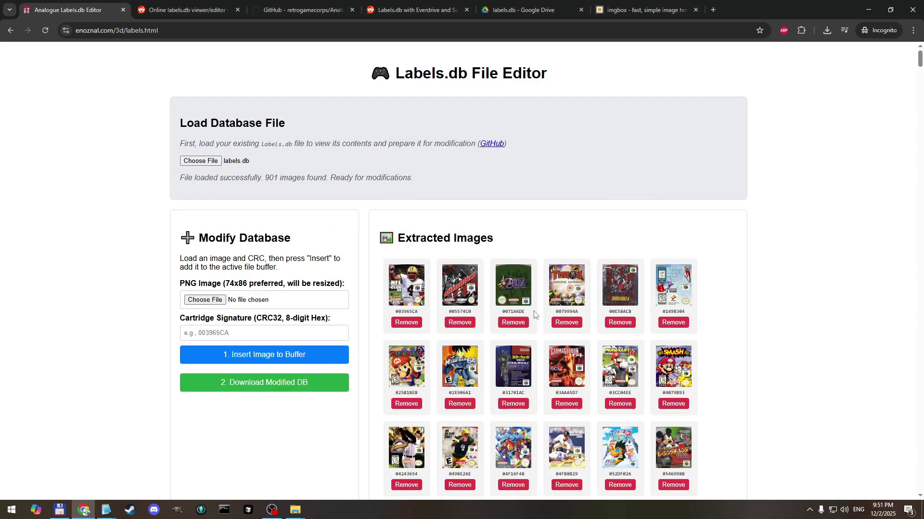
# Step: Scroll through the grid of 901 extracted cover thumbnails
pyautogui.scroll(-1, 553, 319)
pyautogui.scroll(-15, 553, 320)
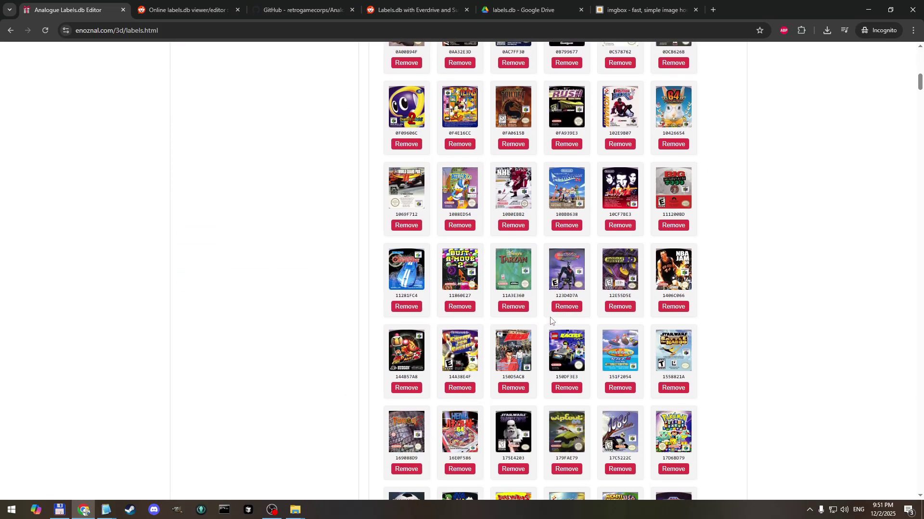
pyautogui.scroll(-6, 530, 281)
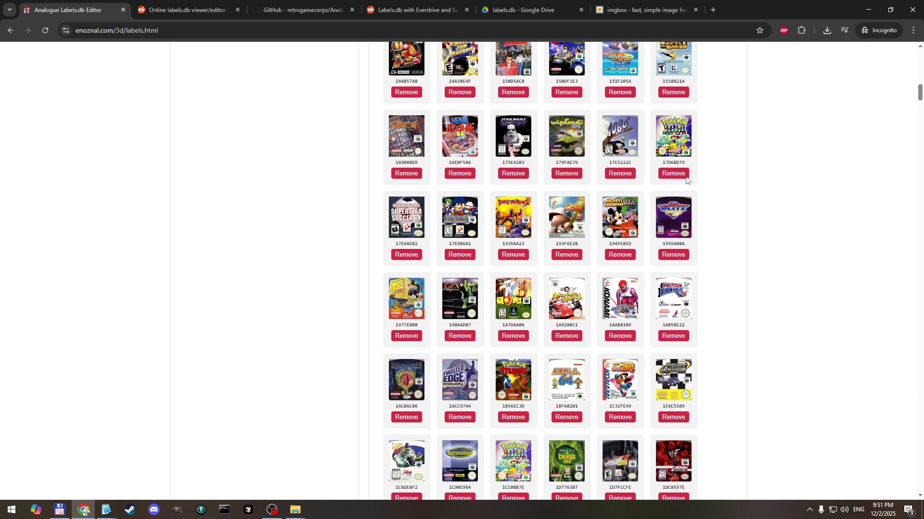
pyautogui.moveTo(920, 95); pyautogui.dragTo(920, 481)
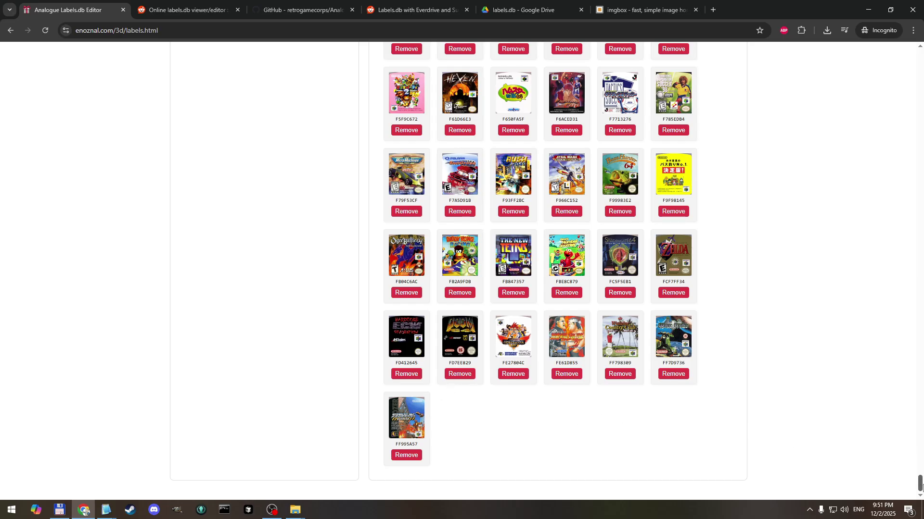
pyautogui.moveTo(919, 484); pyautogui.dragTo(919, 56)
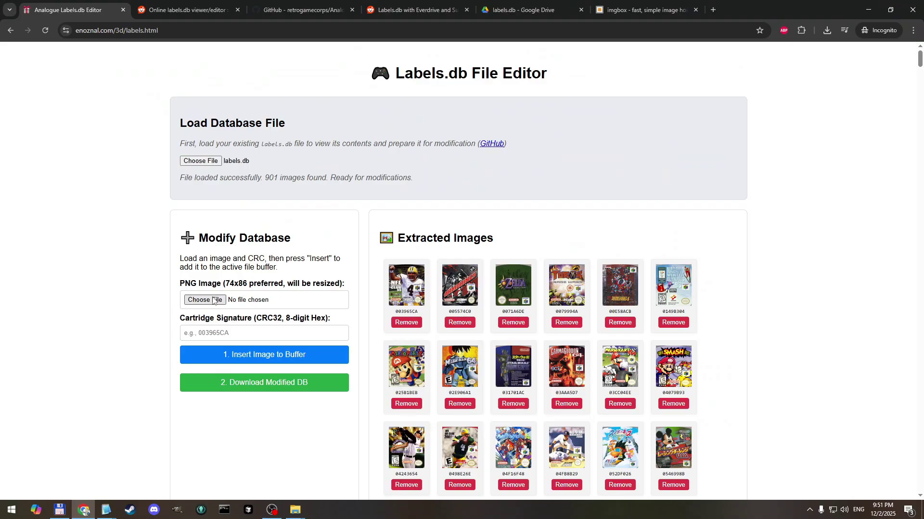
# Step: Choose the 39UwkCkv_o.png label image from the working folder as the image to insert
pyautogui.click(205, 302)
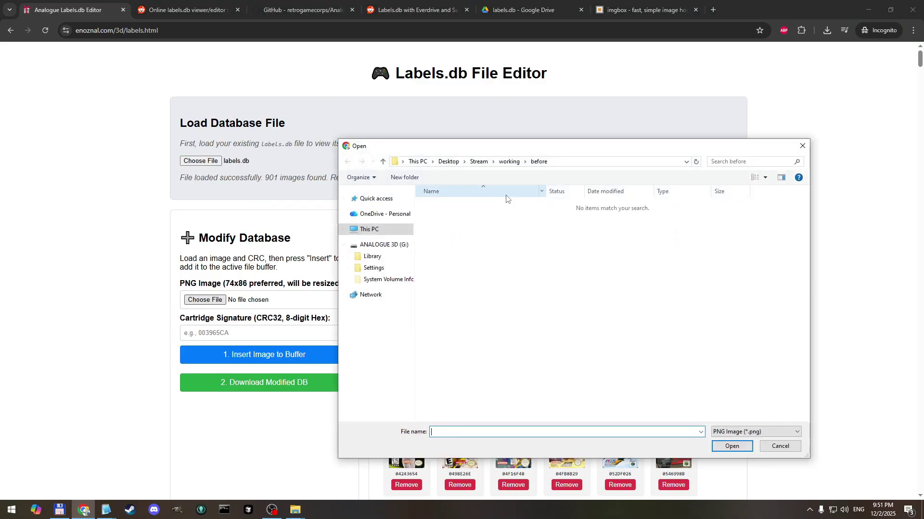
pyautogui.click(511, 163)
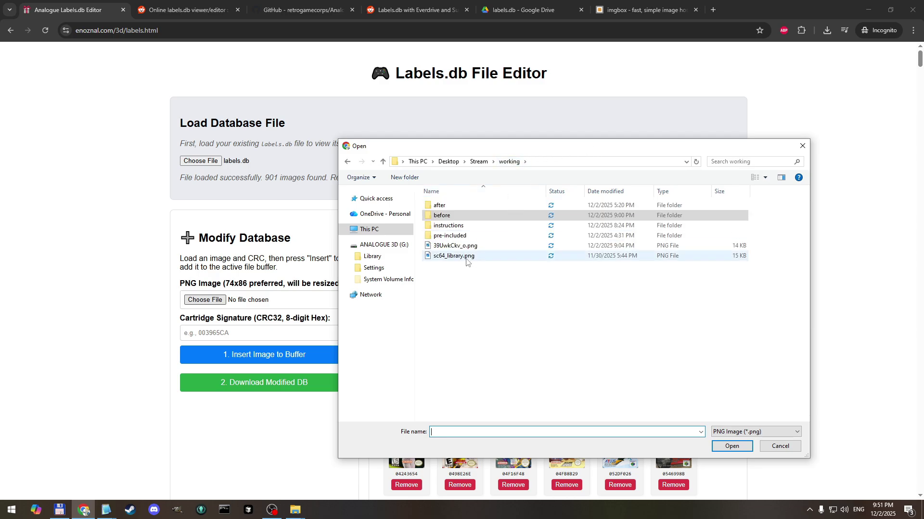
pyautogui.click(424, 248)
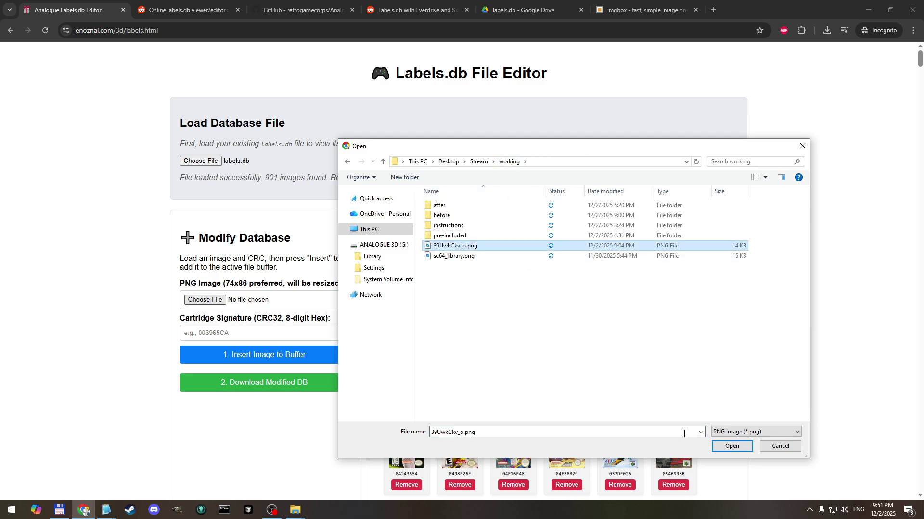
pyautogui.click(732, 447)
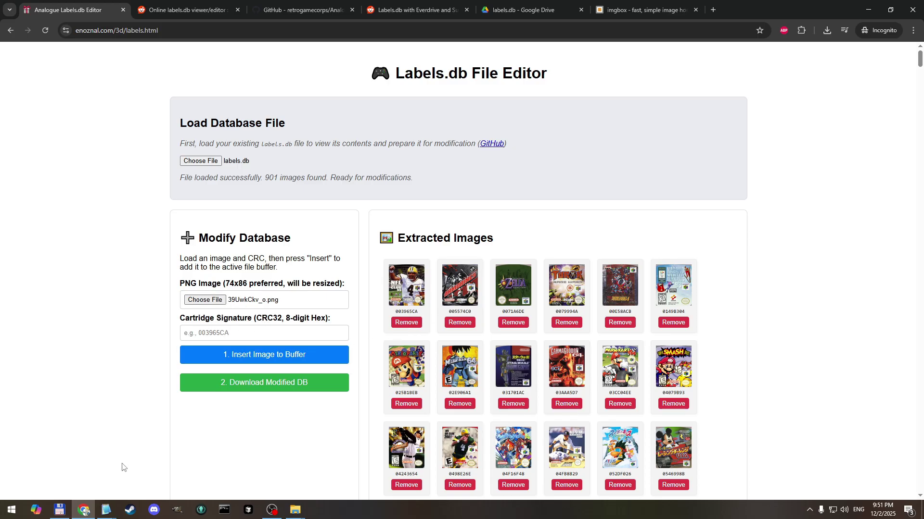
# Step: Copy the FFFFFFFE signature from the Step 3 notes into the editor's CRC field
pyautogui.click(106, 510)
pyautogui.click(592, 437)
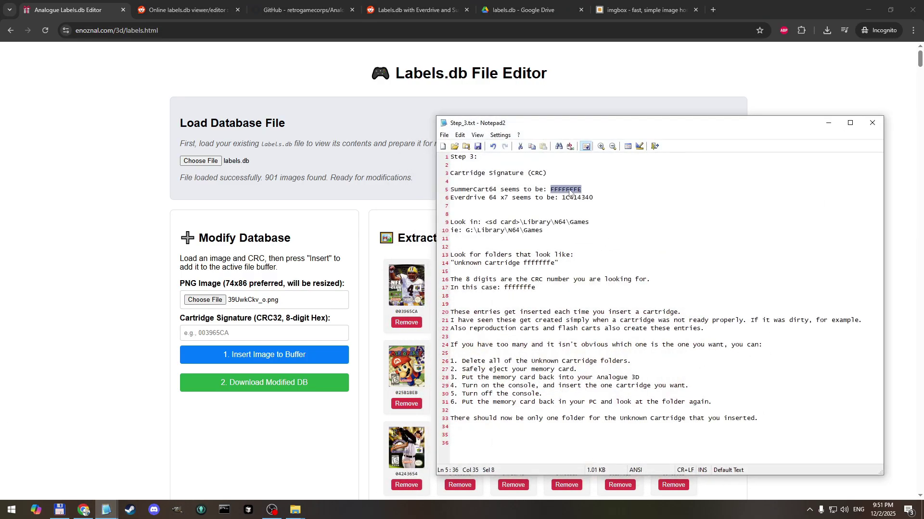
pyautogui.hotkey('ctrl', 'c')
pyautogui.click(298, 333)
pyautogui.hotkey('ctrl', 'v')
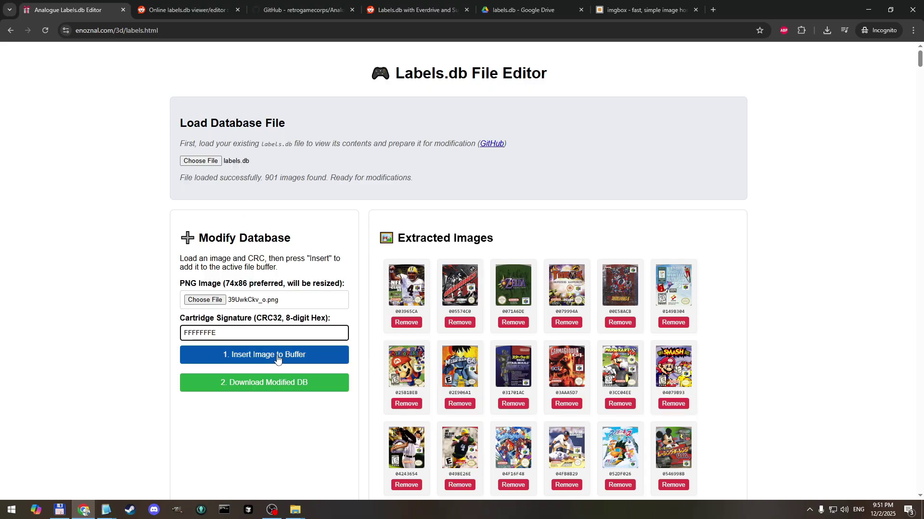
# Step: Insert the image into the buffer and confirm the FFFFFFFE label appears last in the list
pyautogui.click(306, 361)
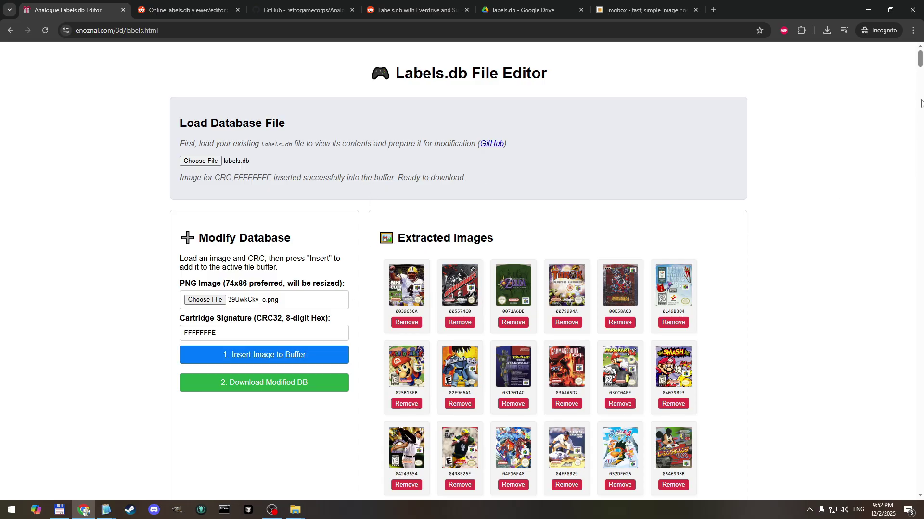
pyautogui.moveTo(921, 67); pyautogui.dragTo(922, 484)
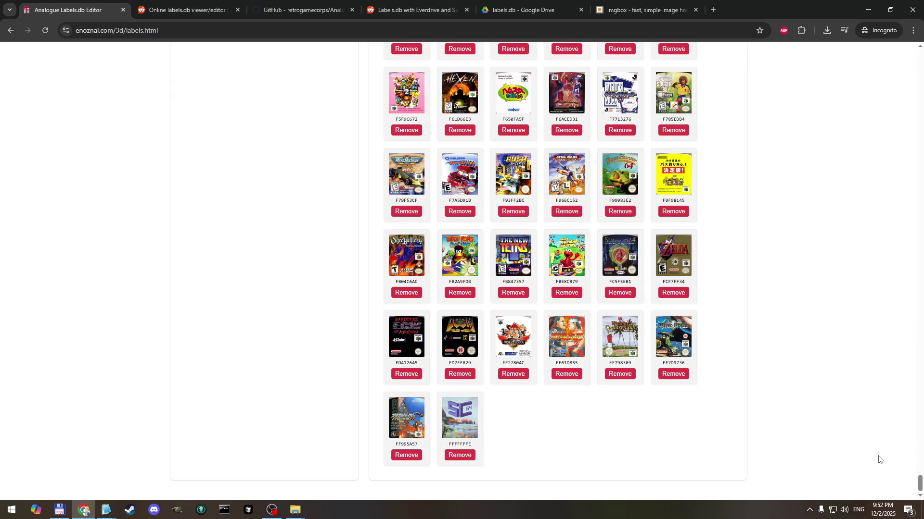
pyautogui.moveTo(920, 484); pyautogui.dragTo(917, 53)
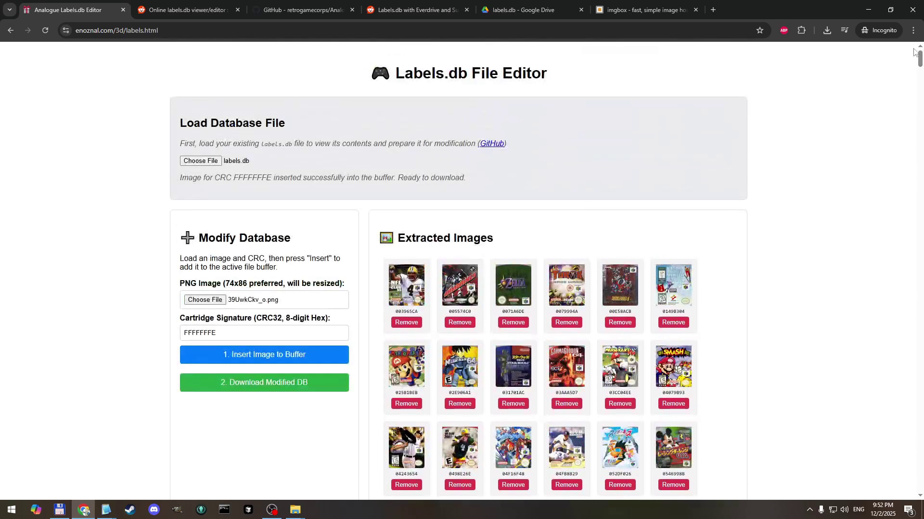
# Step: Save the modified database as labels_modified.db in the working 'after' folder
pyautogui.click(281, 390)
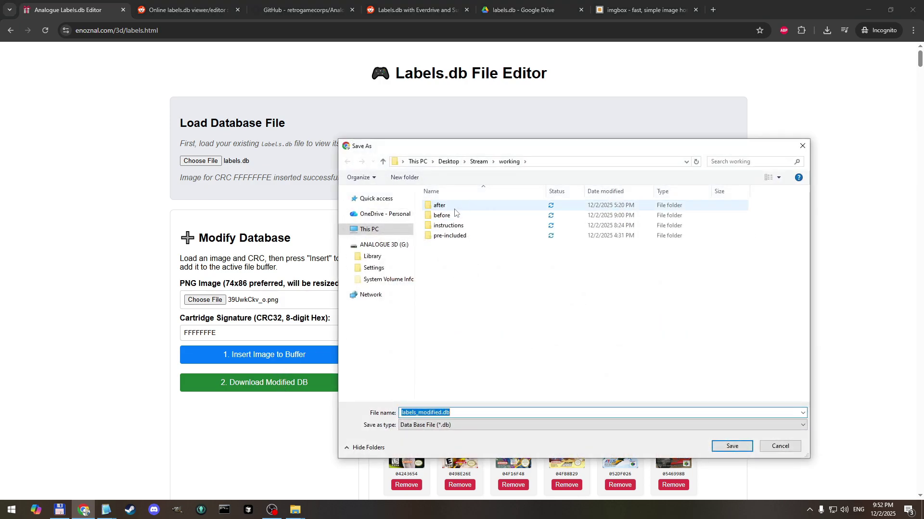
pyautogui.doubleClick(455, 208)
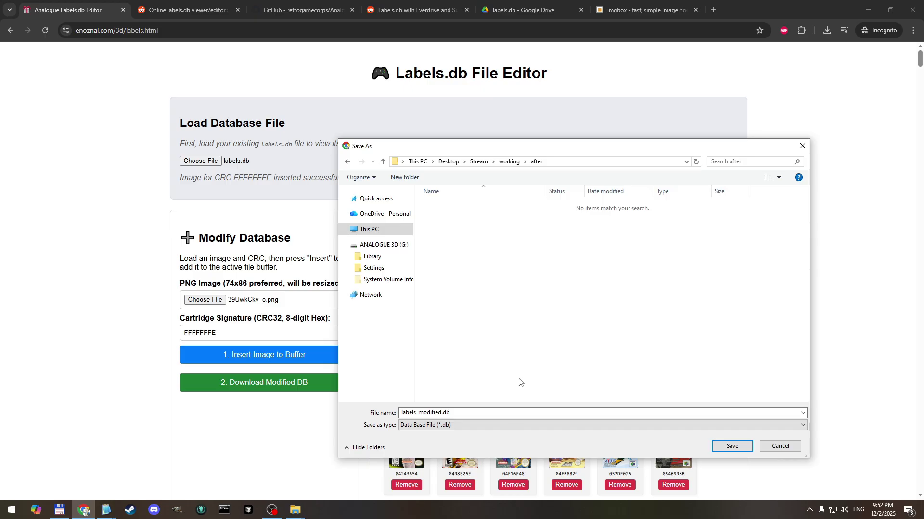
pyautogui.click(732, 446)
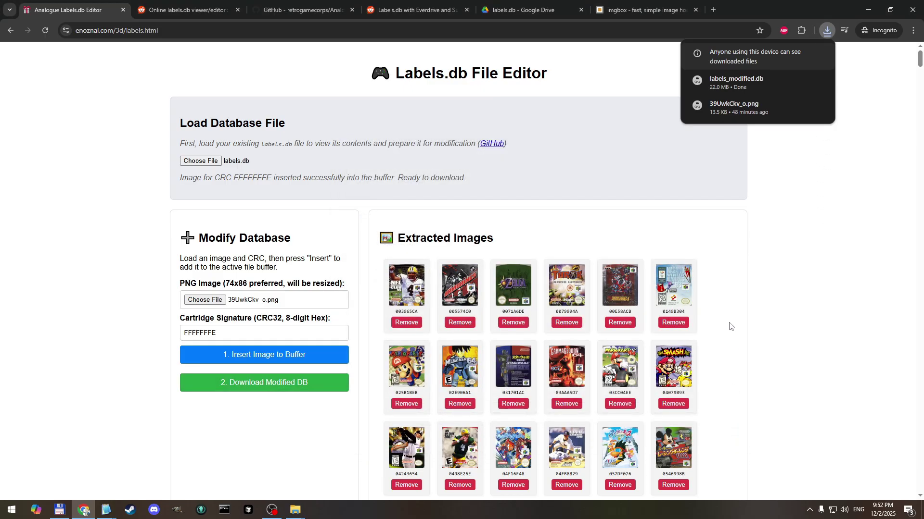
pyautogui.click(828, 31)
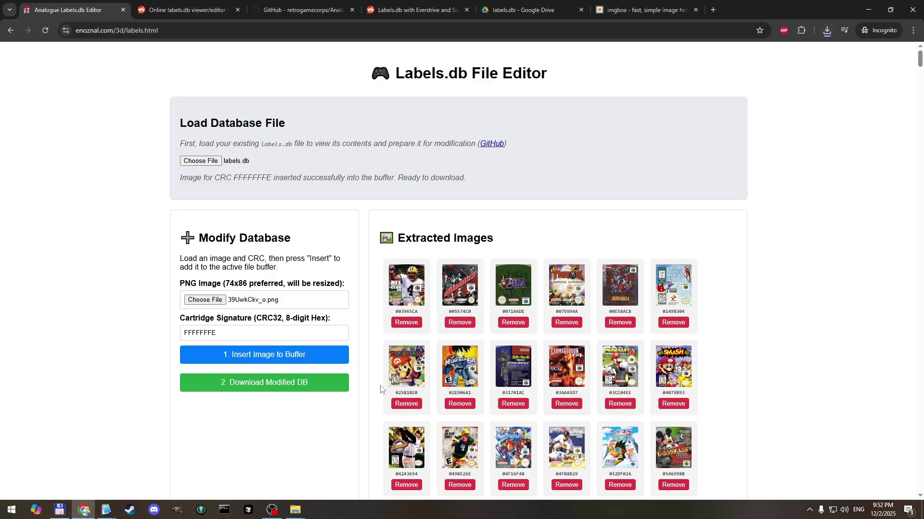
pyautogui.moveTo(302, 509)
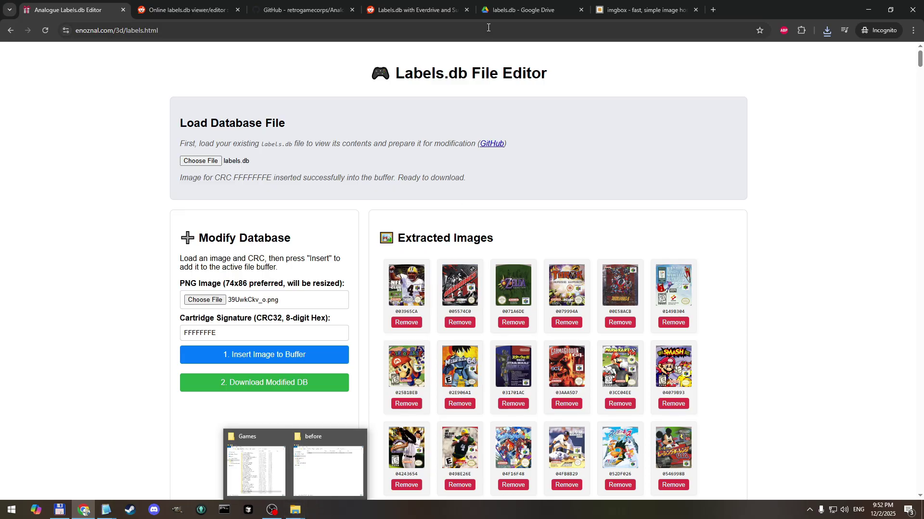
# Step: Rename labels_modified.db in working > after to labels.db
pyautogui.click(542, 7)
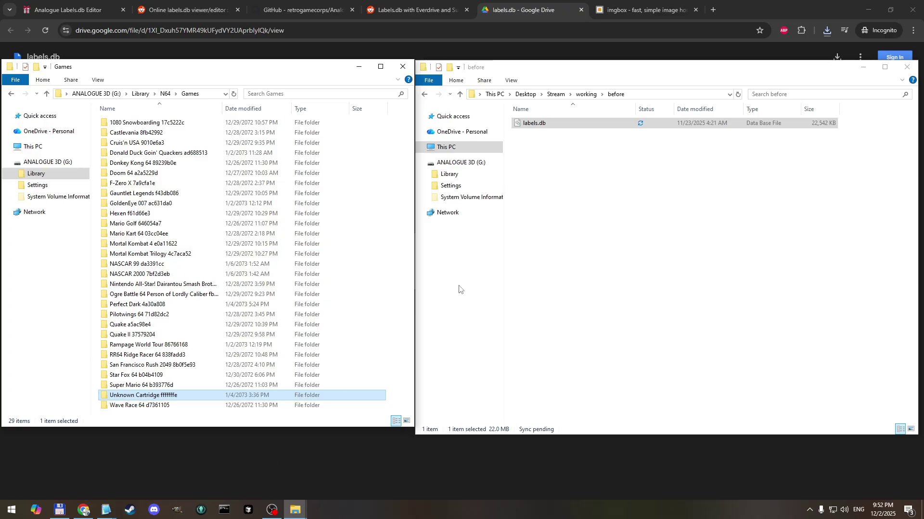
pyautogui.click(586, 95)
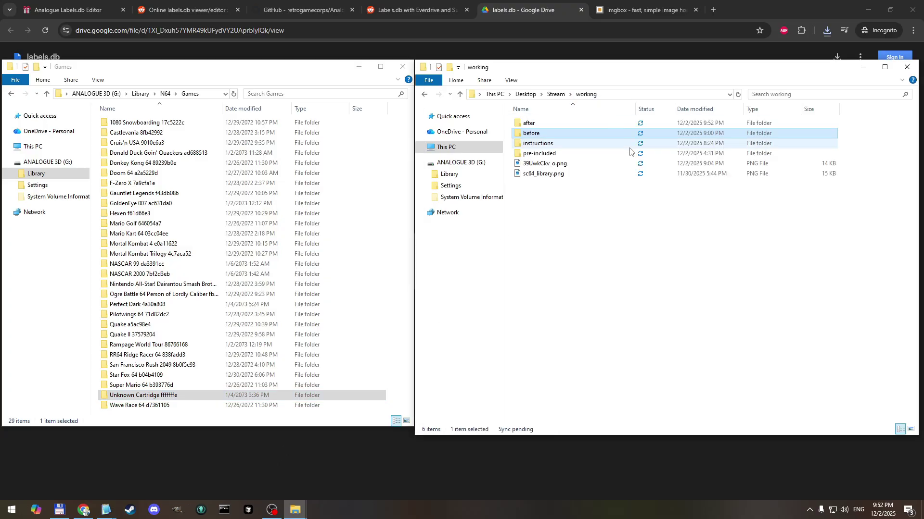
pyautogui.doubleClick(549, 124)
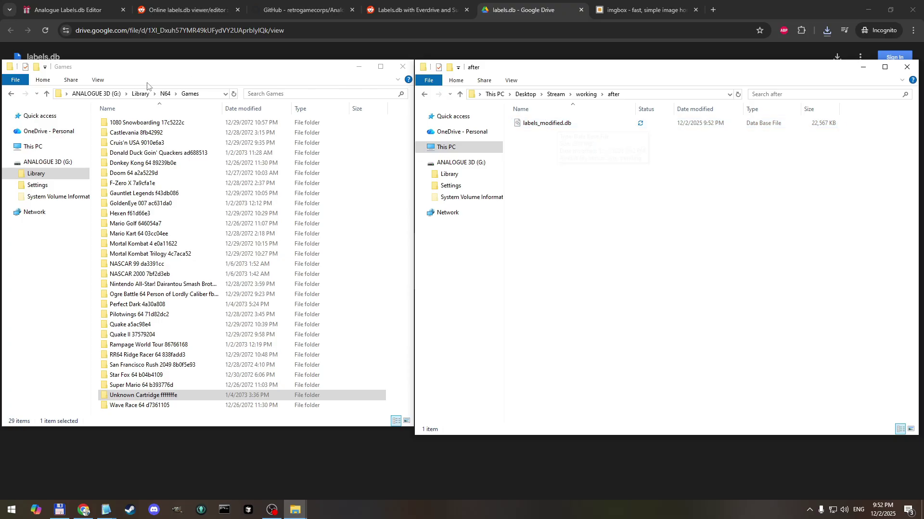
pyautogui.click(568, 126)
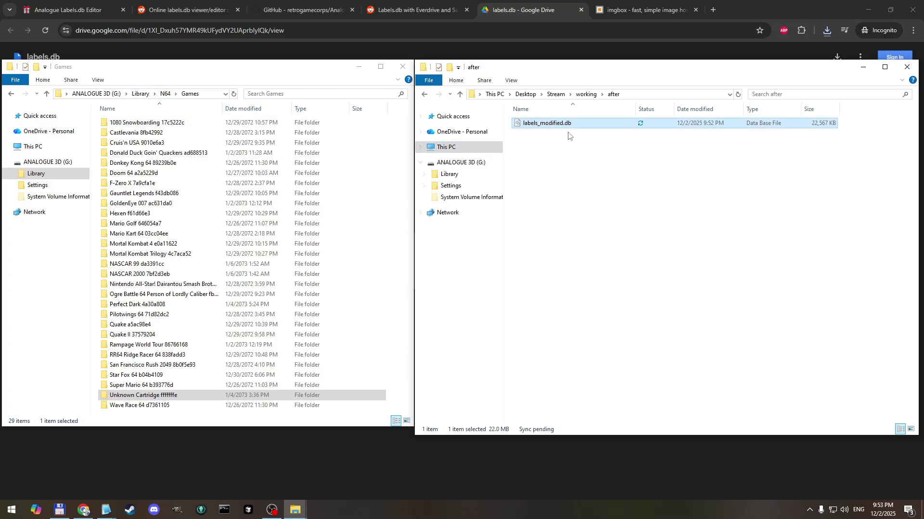
pyautogui.click(547, 126)
pyautogui.click(538, 123)
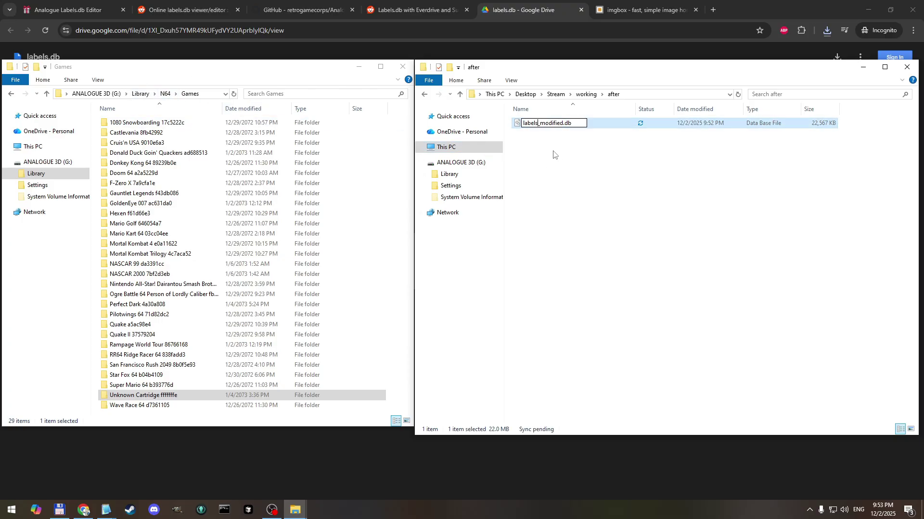
pyautogui.press('Delete')
pyautogui.press('Delete')
pyautogui.press('Delete')
pyautogui.press('Delete')
pyautogui.press('Delete')
pyautogui.press('Delete')
pyautogui.press('Delete')
pyautogui.press('Delete')
pyautogui.press('Delete')
pyautogui.press('Return')
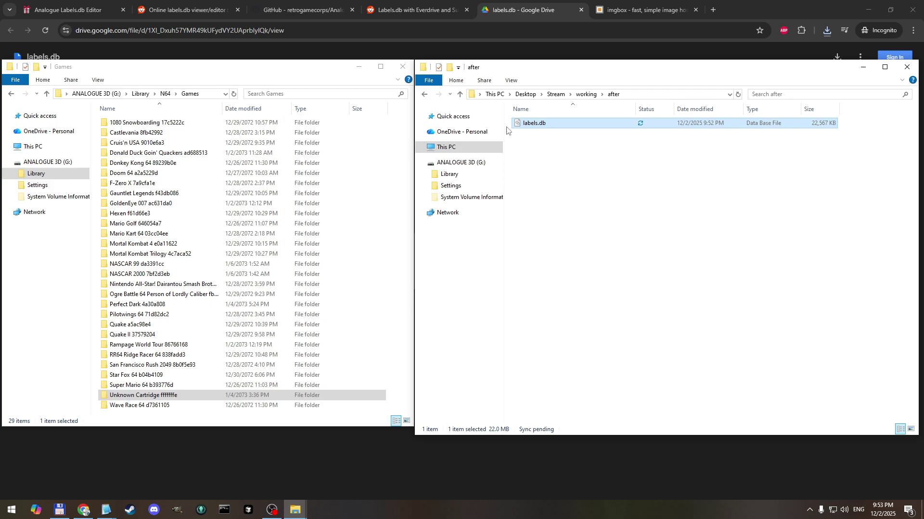
# Step: Permanently delete the old labels.db from the card's Library\N64\Images folder
pyautogui.click(95, 94)
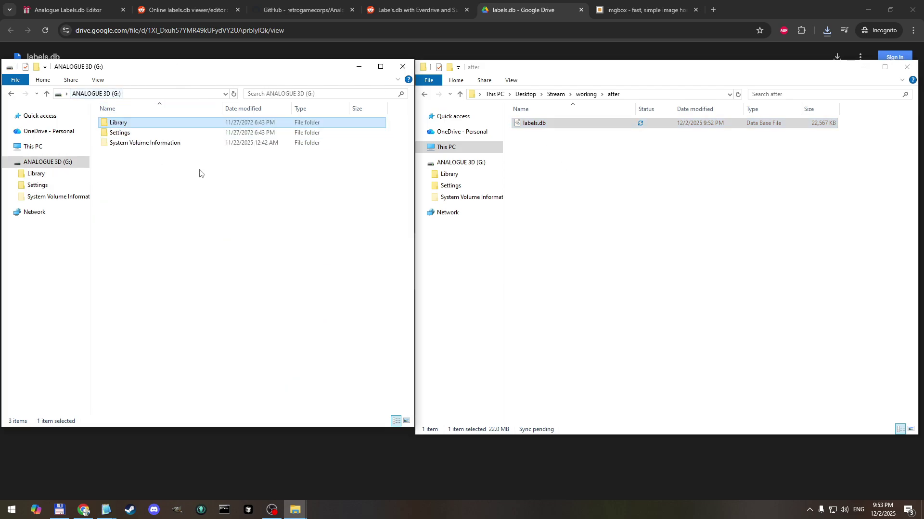
pyautogui.doubleClick(116, 124)
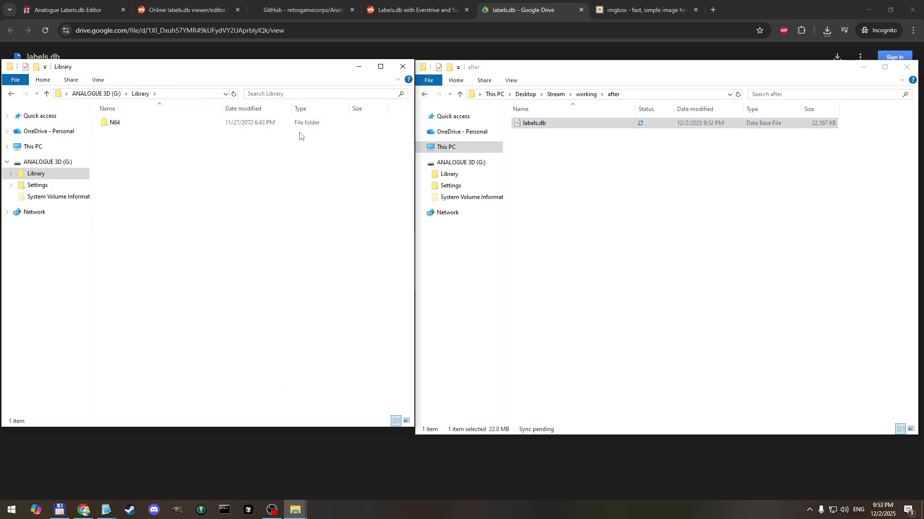
pyautogui.doubleClick(115, 123)
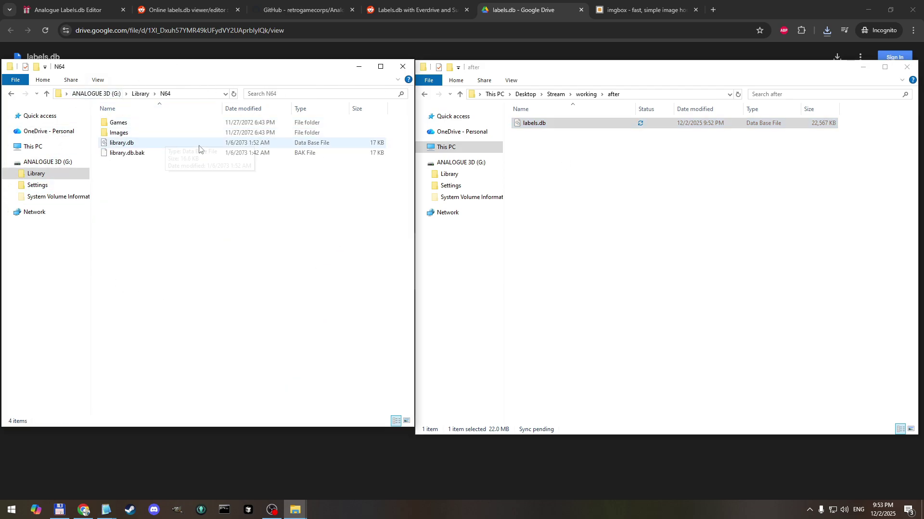
pyautogui.doubleClick(162, 134)
pyautogui.click(121, 124)
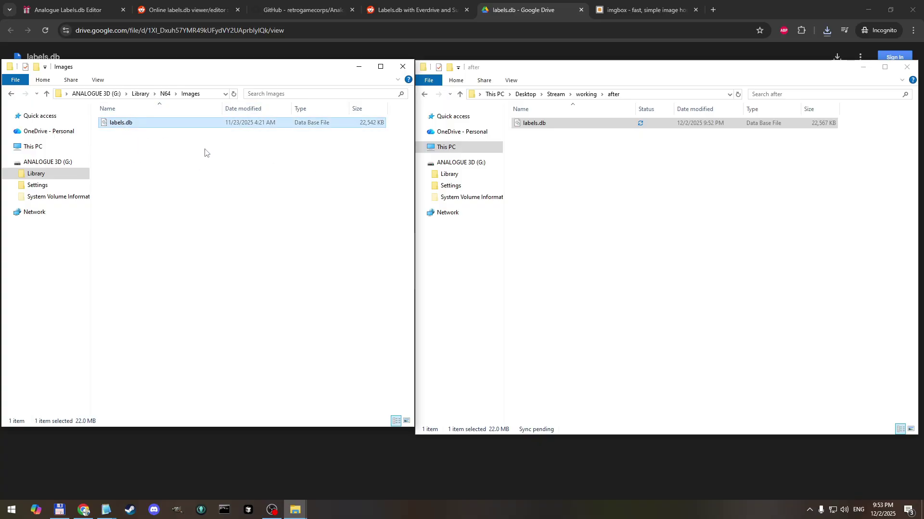
pyautogui.hotkey('shift', 'Delete')
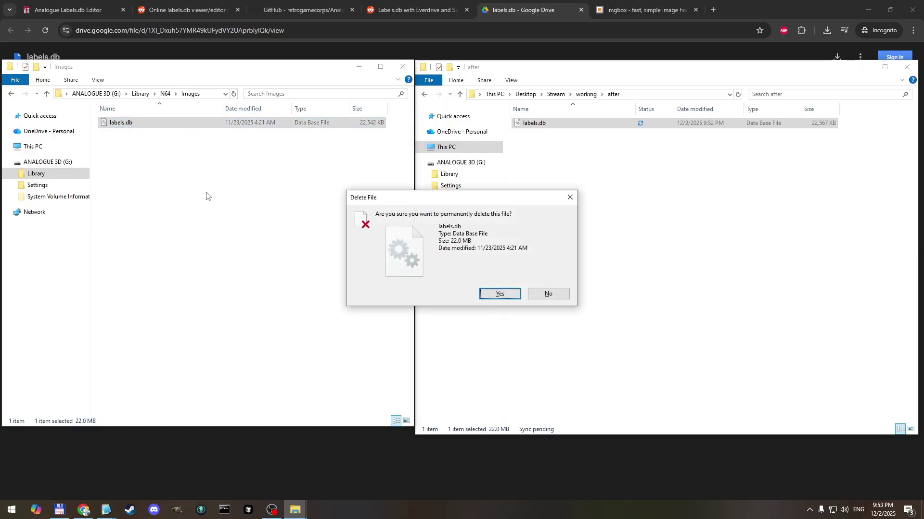
pyautogui.click(490, 296)
# Step: Copy the new labels.db from the after folder into the card's Images folder
pyautogui.click(584, 200)
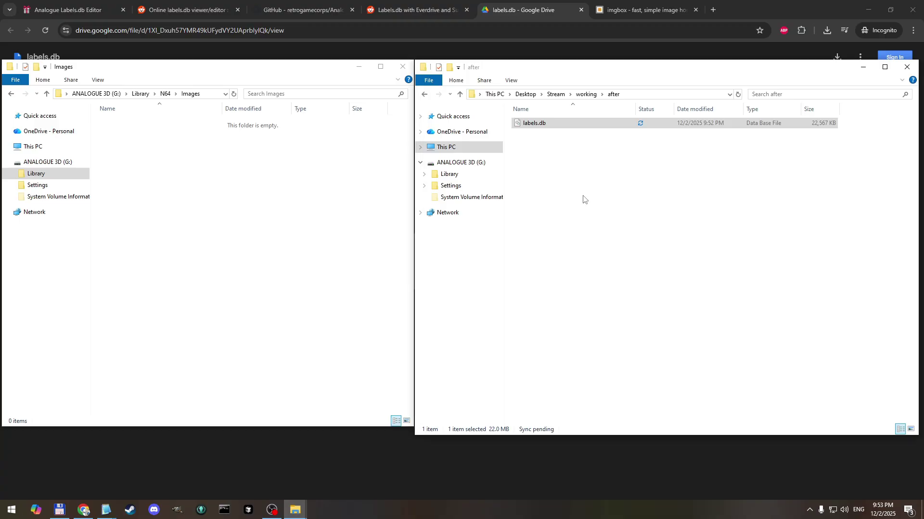
pyautogui.click(554, 124)
pyautogui.rightClick(554, 124)
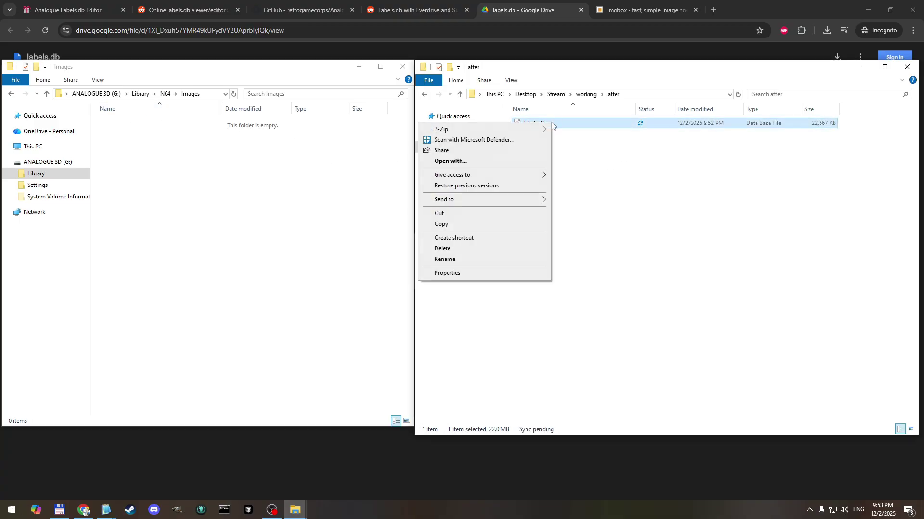
pyautogui.click(466, 224)
pyautogui.click(212, 180)
pyautogui.rightClick(182, 176)
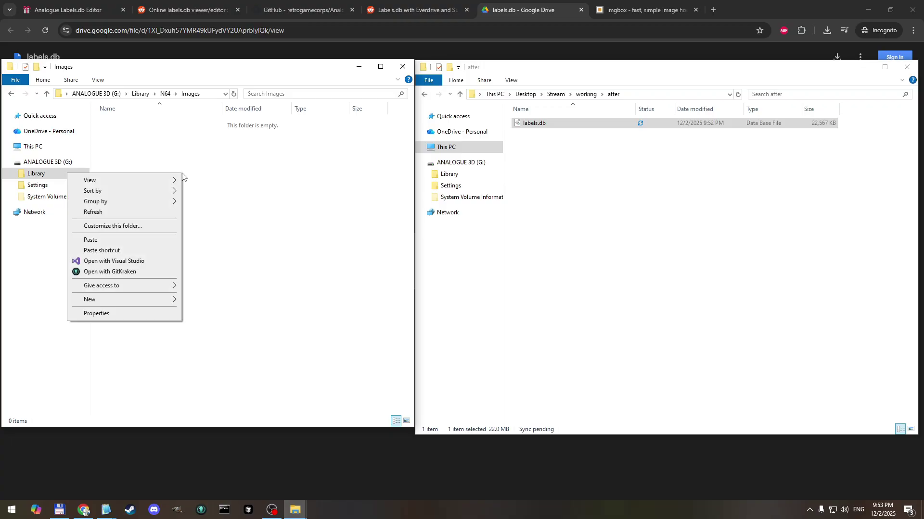
pyautogui.click(130, 245)
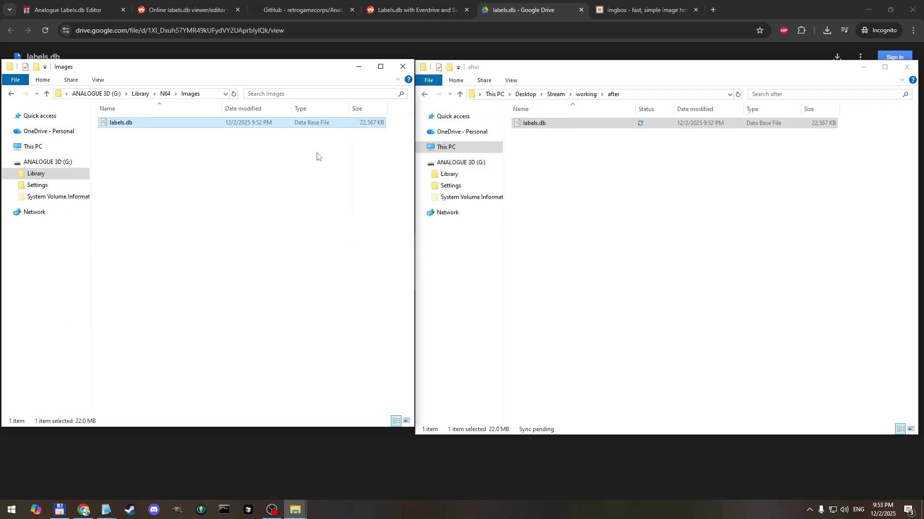
pyautogui.click(175, 157)
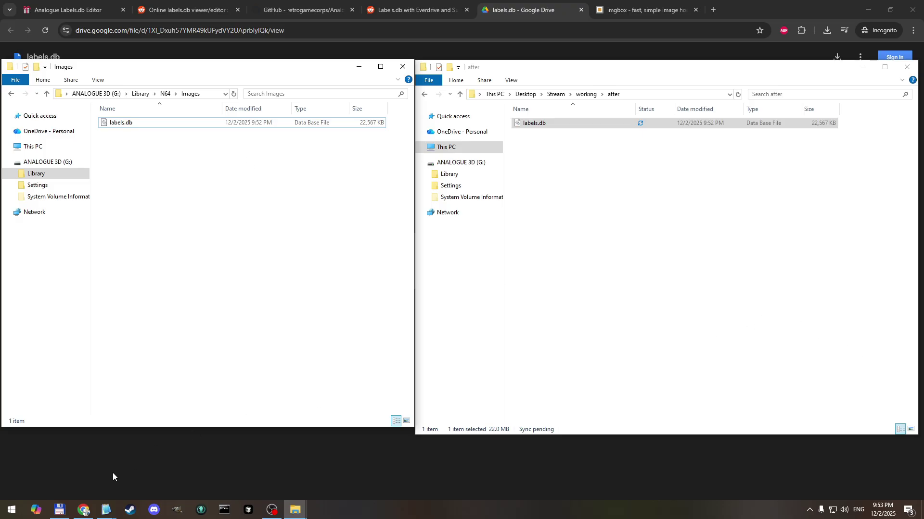
# Step: Bring up the Step_4 notes and check the safely-eject instruction
pyautogui.moveTo(105, 510)
pyautogui.click(676, 463)
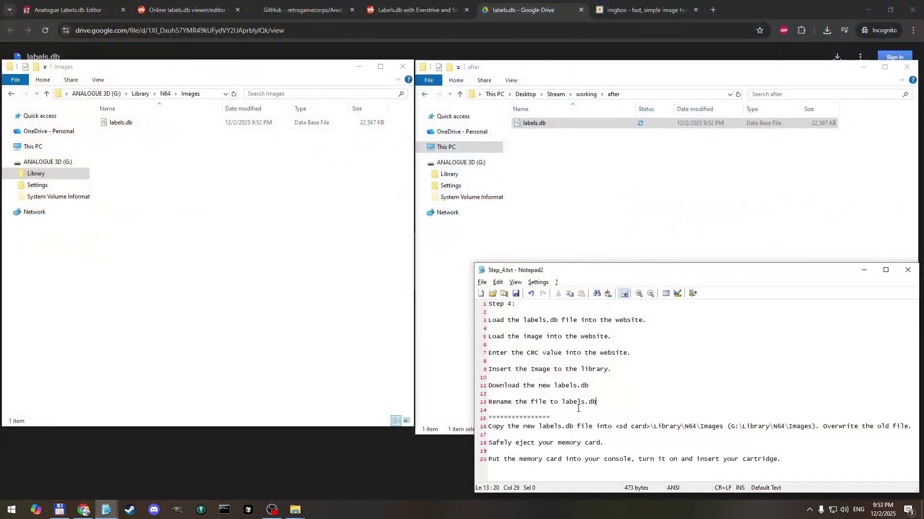
pyautogui.moveTo(607, 443); pyautogui.dragTo(512, 445)
pyautogui.click(709, 444)
# Step: Eject the ANALOGUE 3D (G:) USB storage from the system tray
pyautogui.click(809, 510)
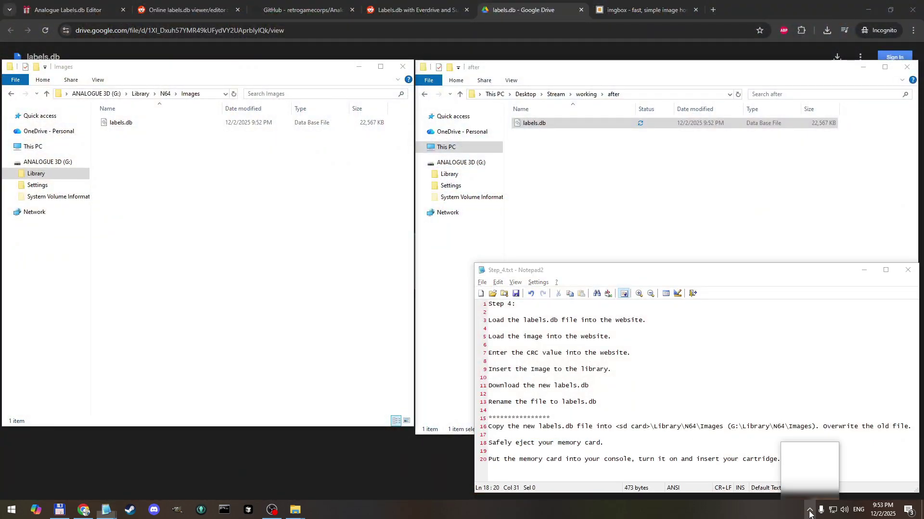
pyautogui.click(833, 469)
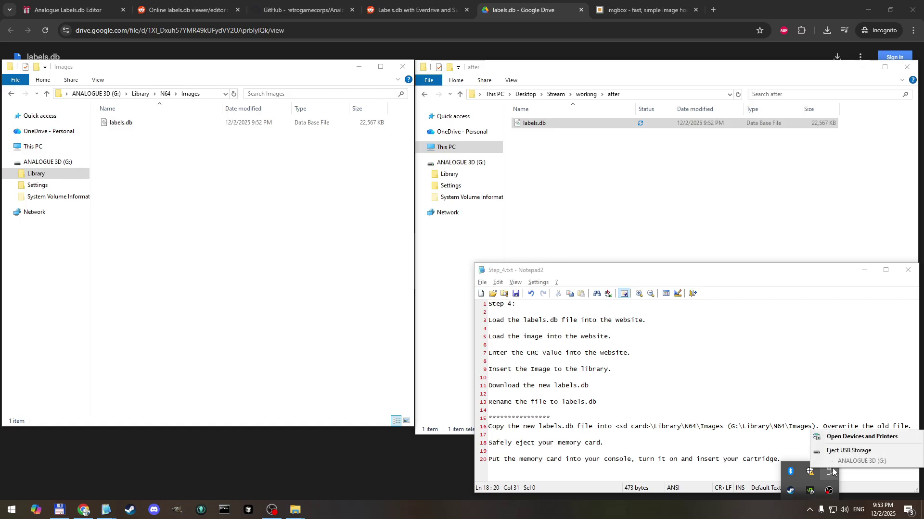
pyautogui.click(849, 451)
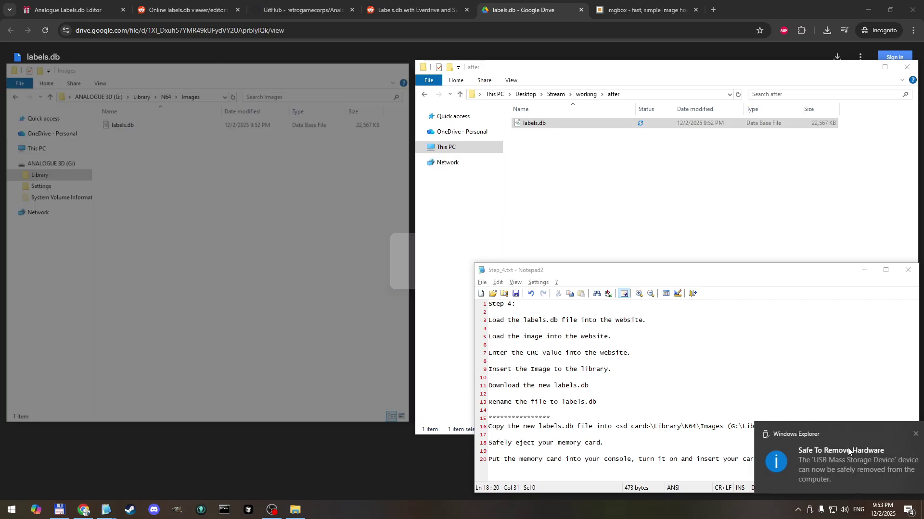